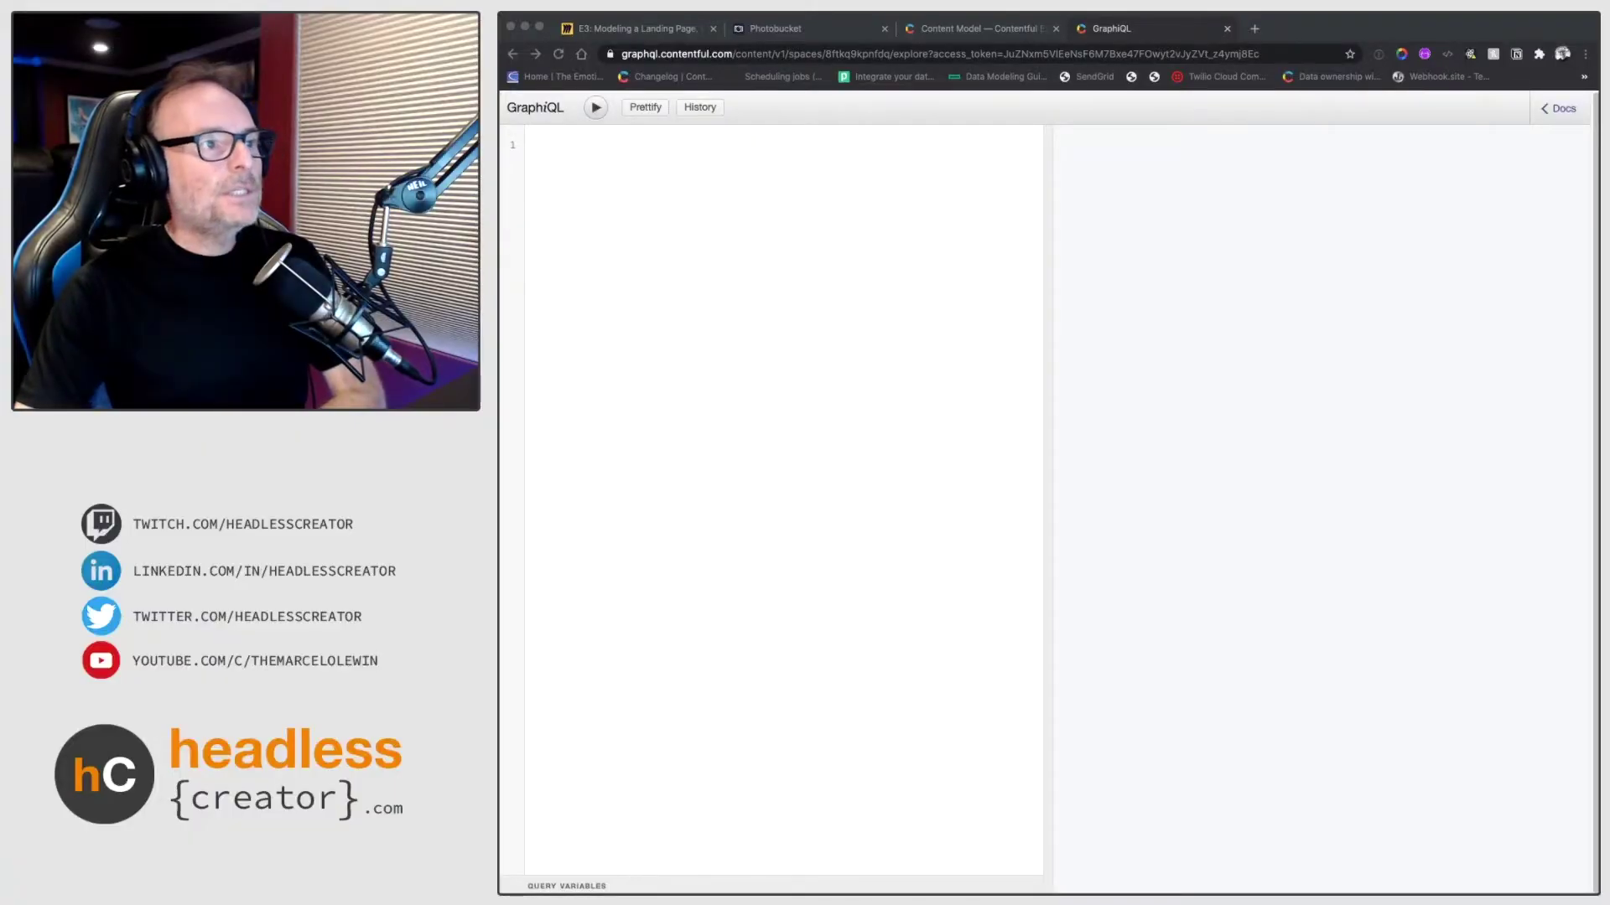
Review the Photobucket landing page sections down to the $7.99, $12.99 and $5.99 membership tiers
click(797, 32)
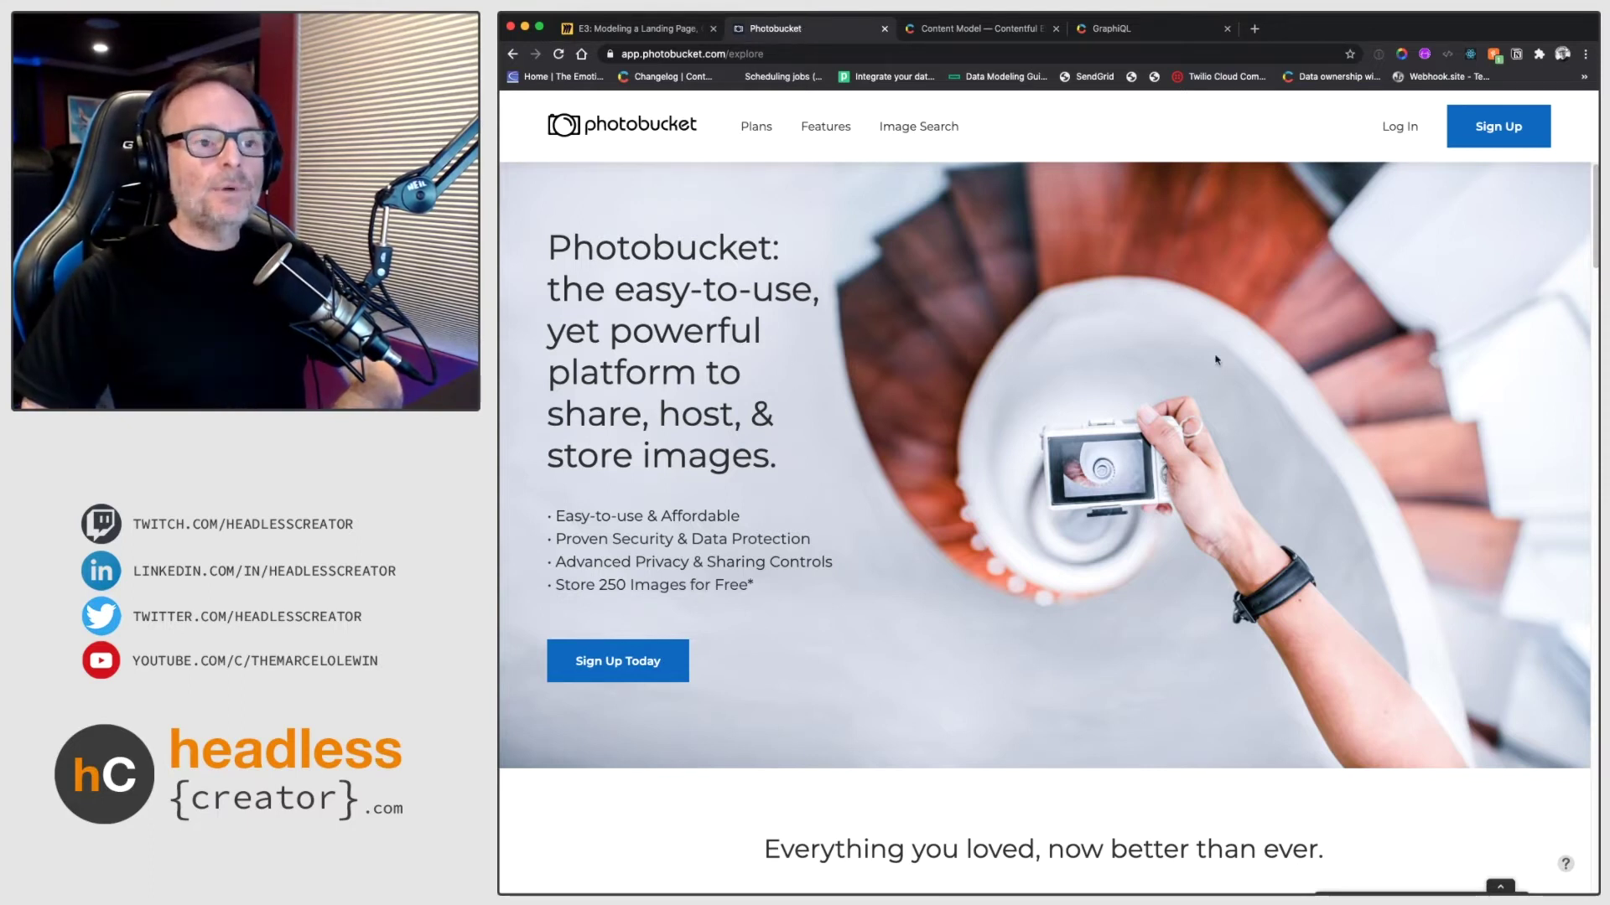
scroll(1221, 359, down, 1)
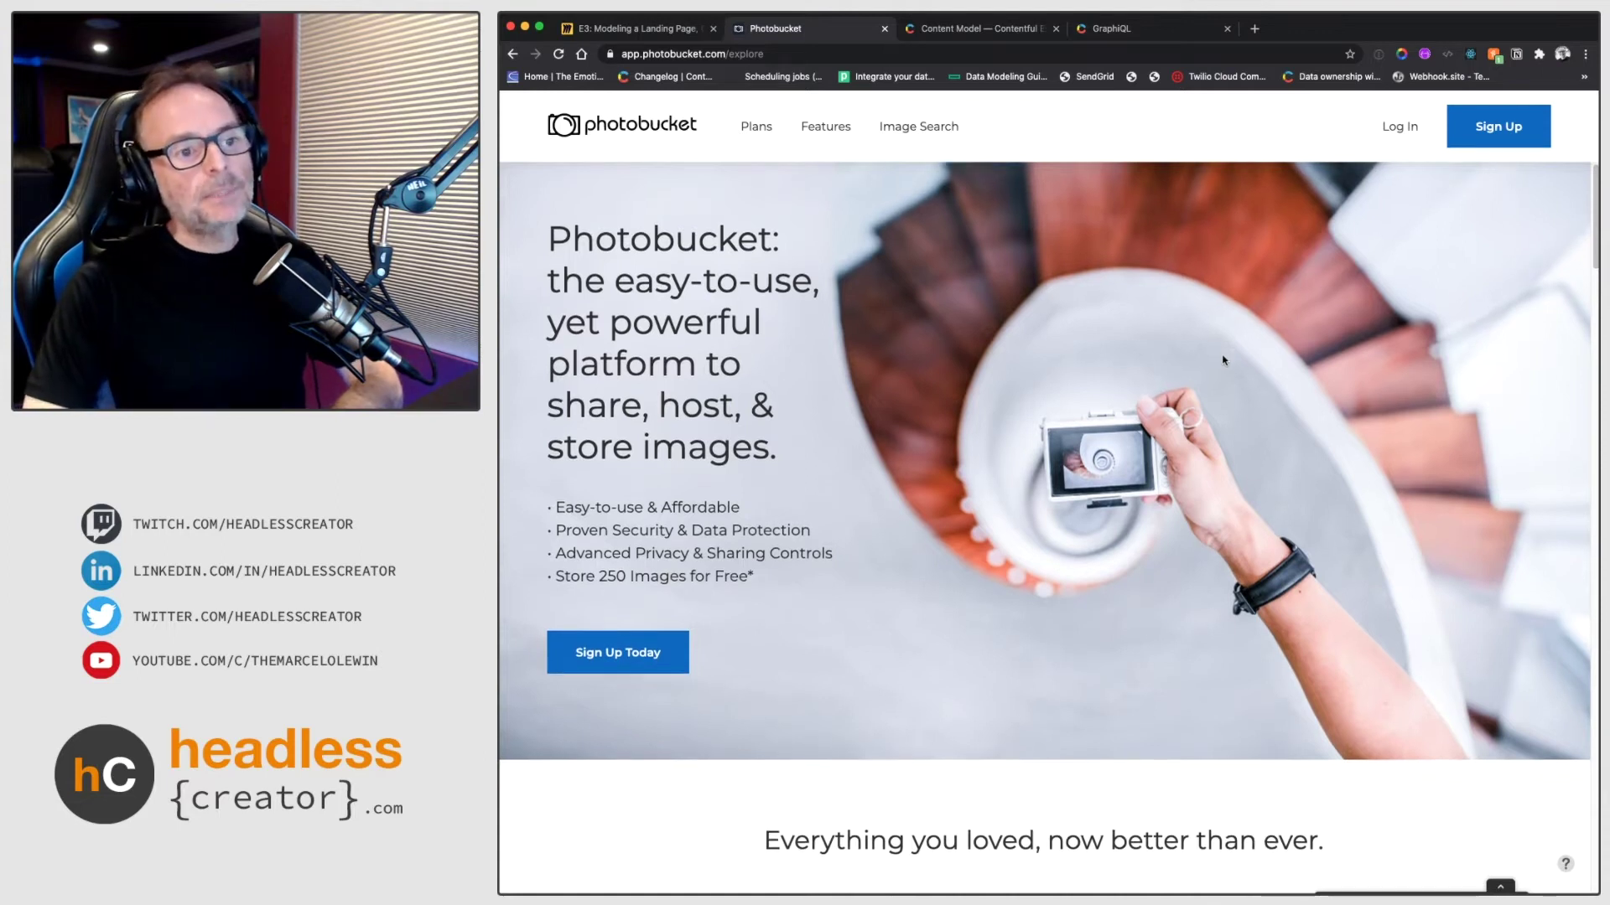
scroll(1222, 360, down, 5)
scroll(1222, 360, up, 5)
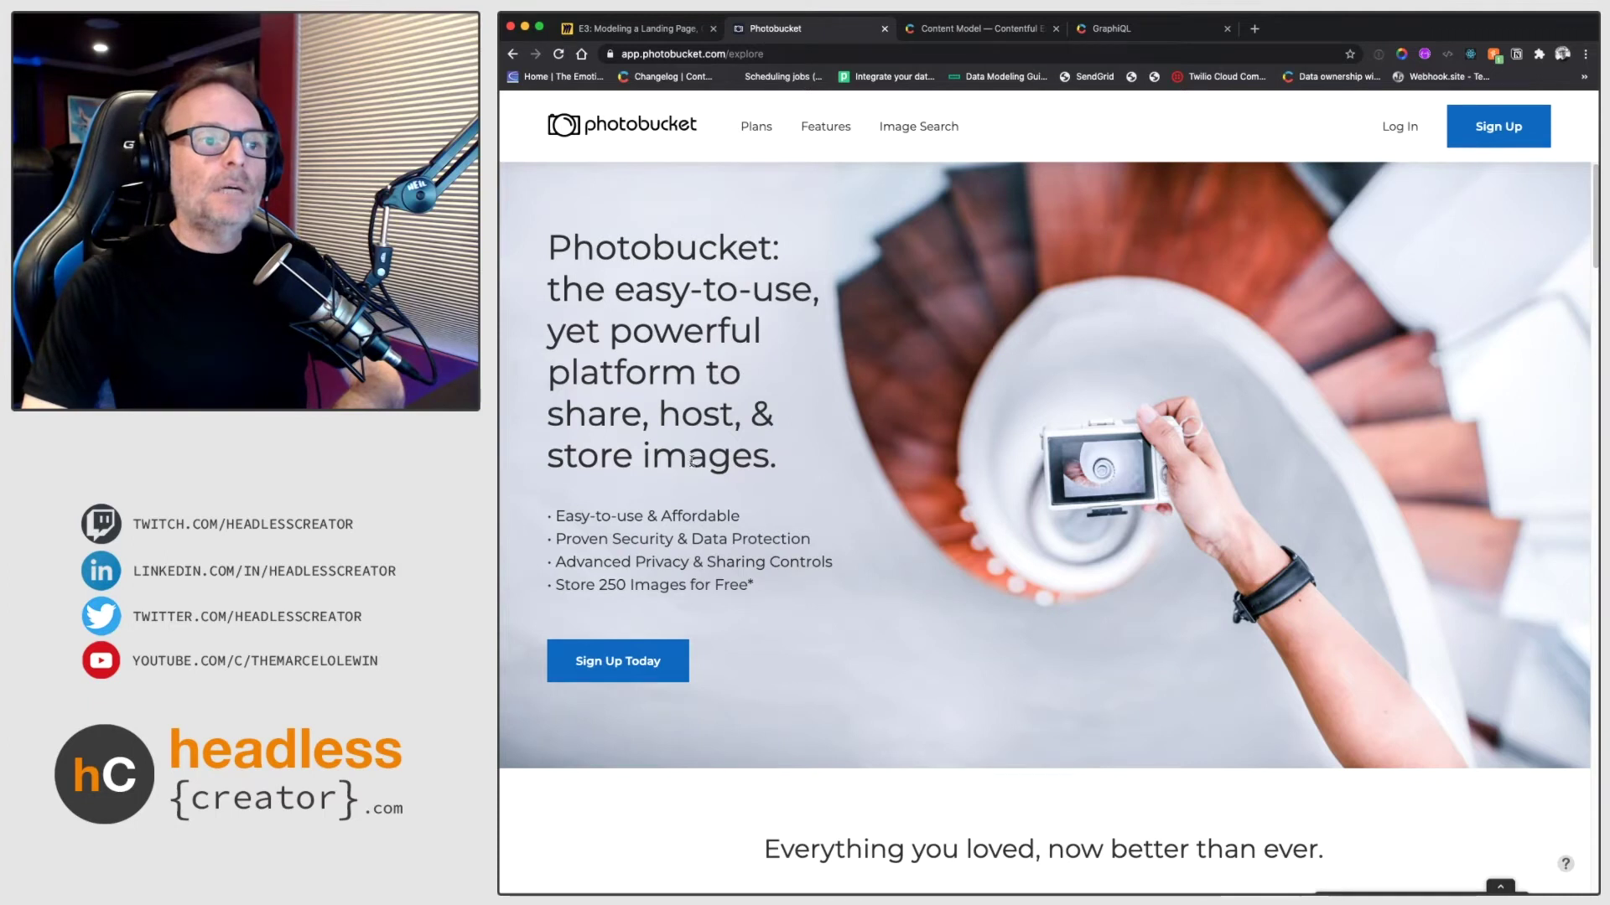
scroll(1031, 622, down, 6)
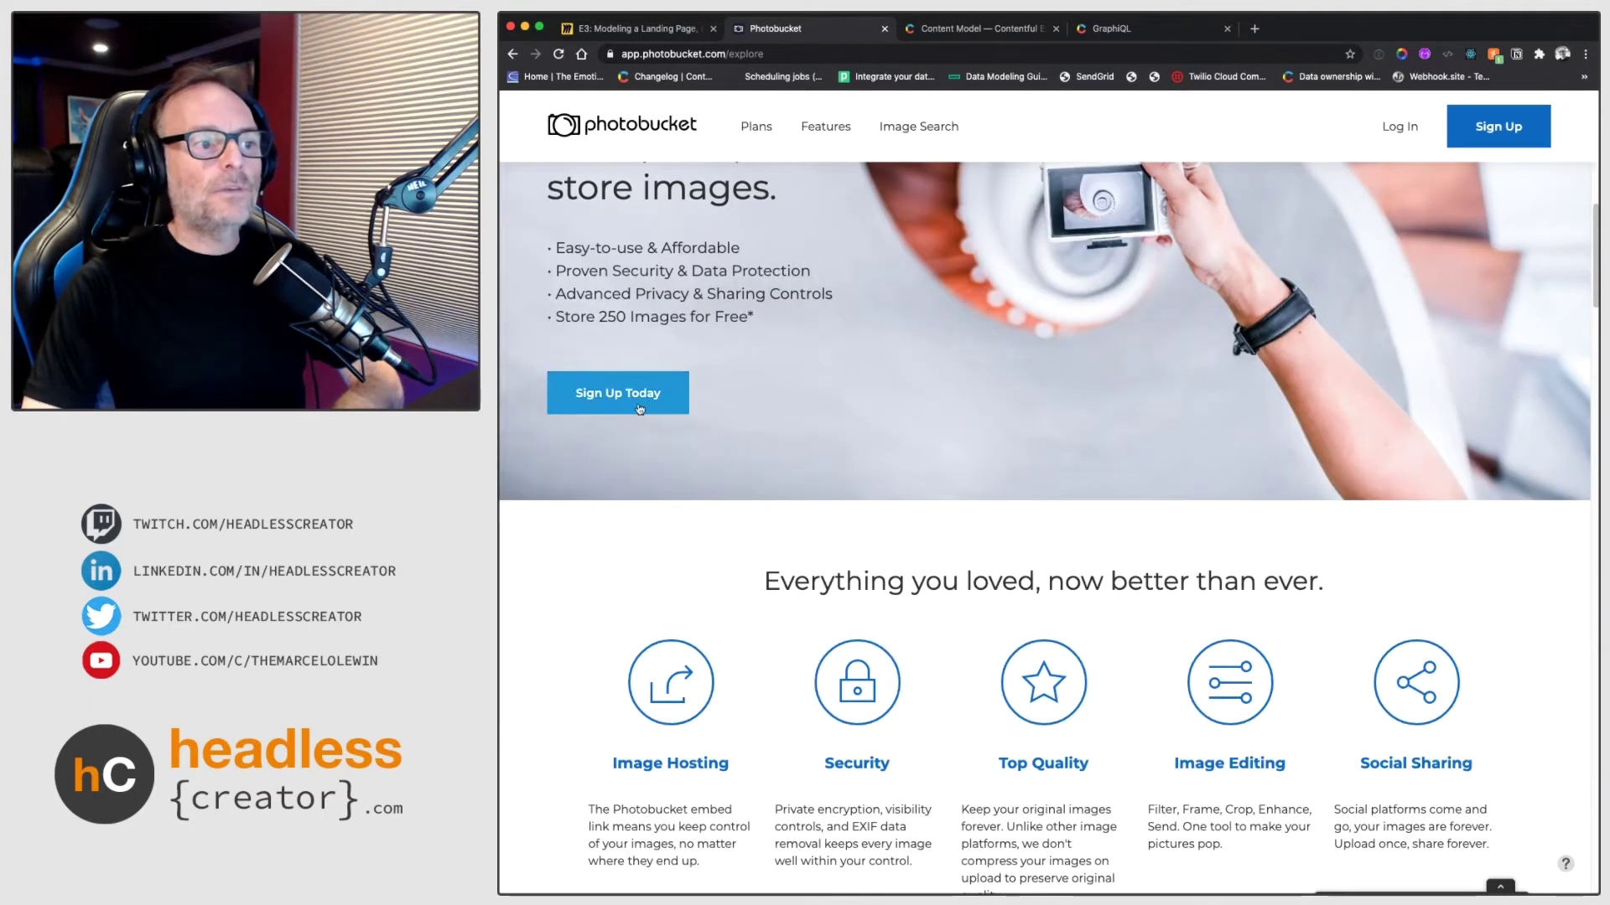
scroll(1030, 620, down, 2)
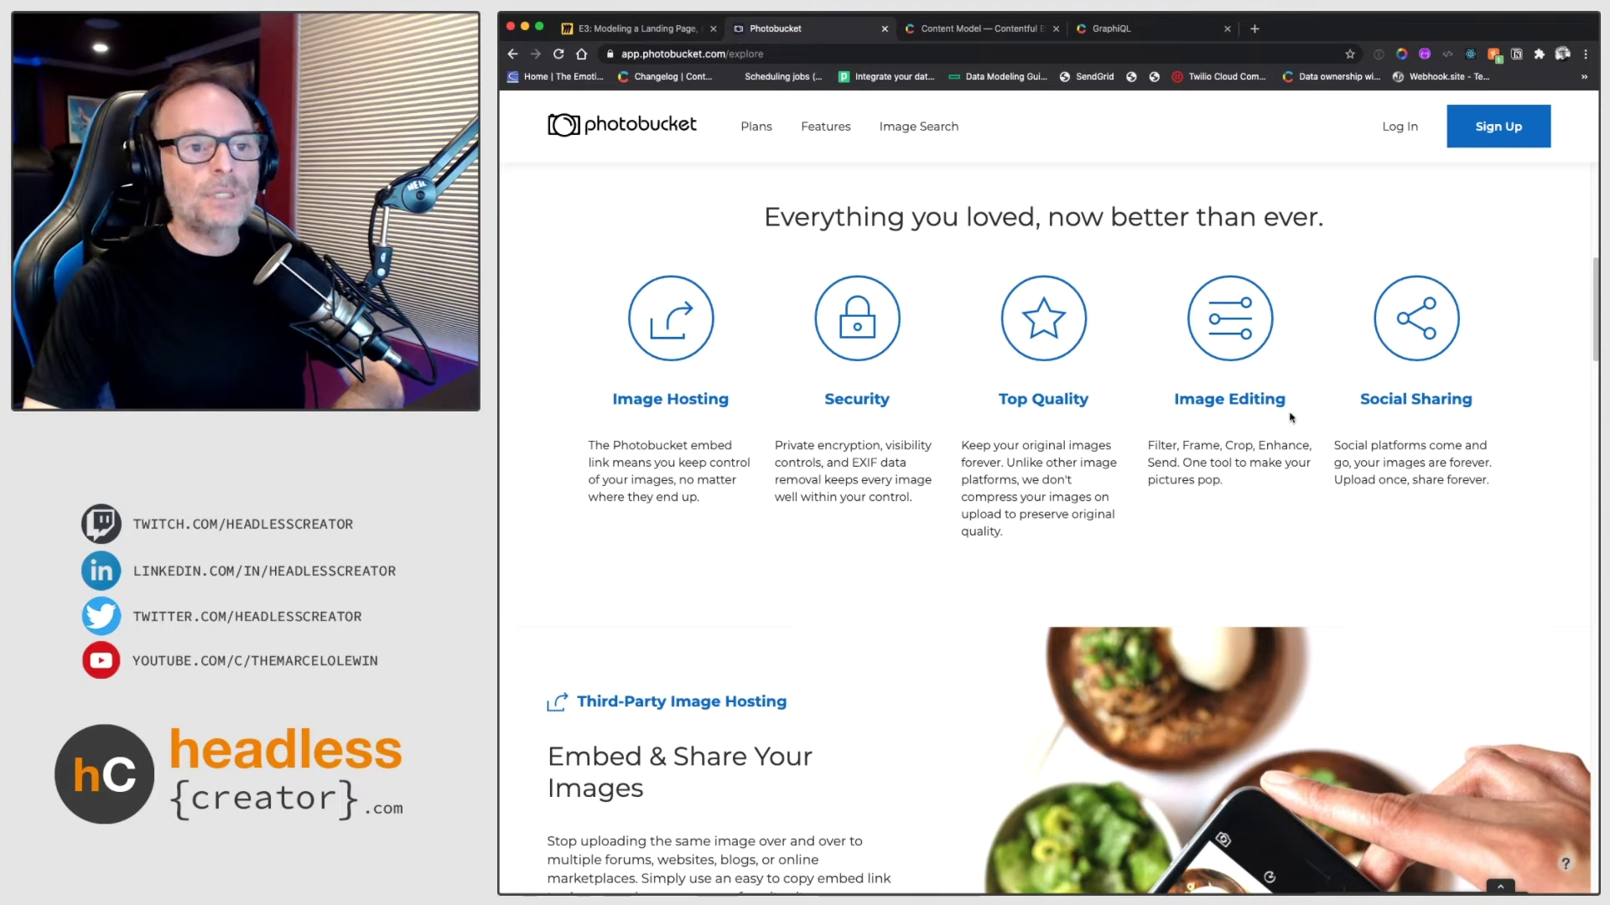
scroll(1361, 505, down, 1)
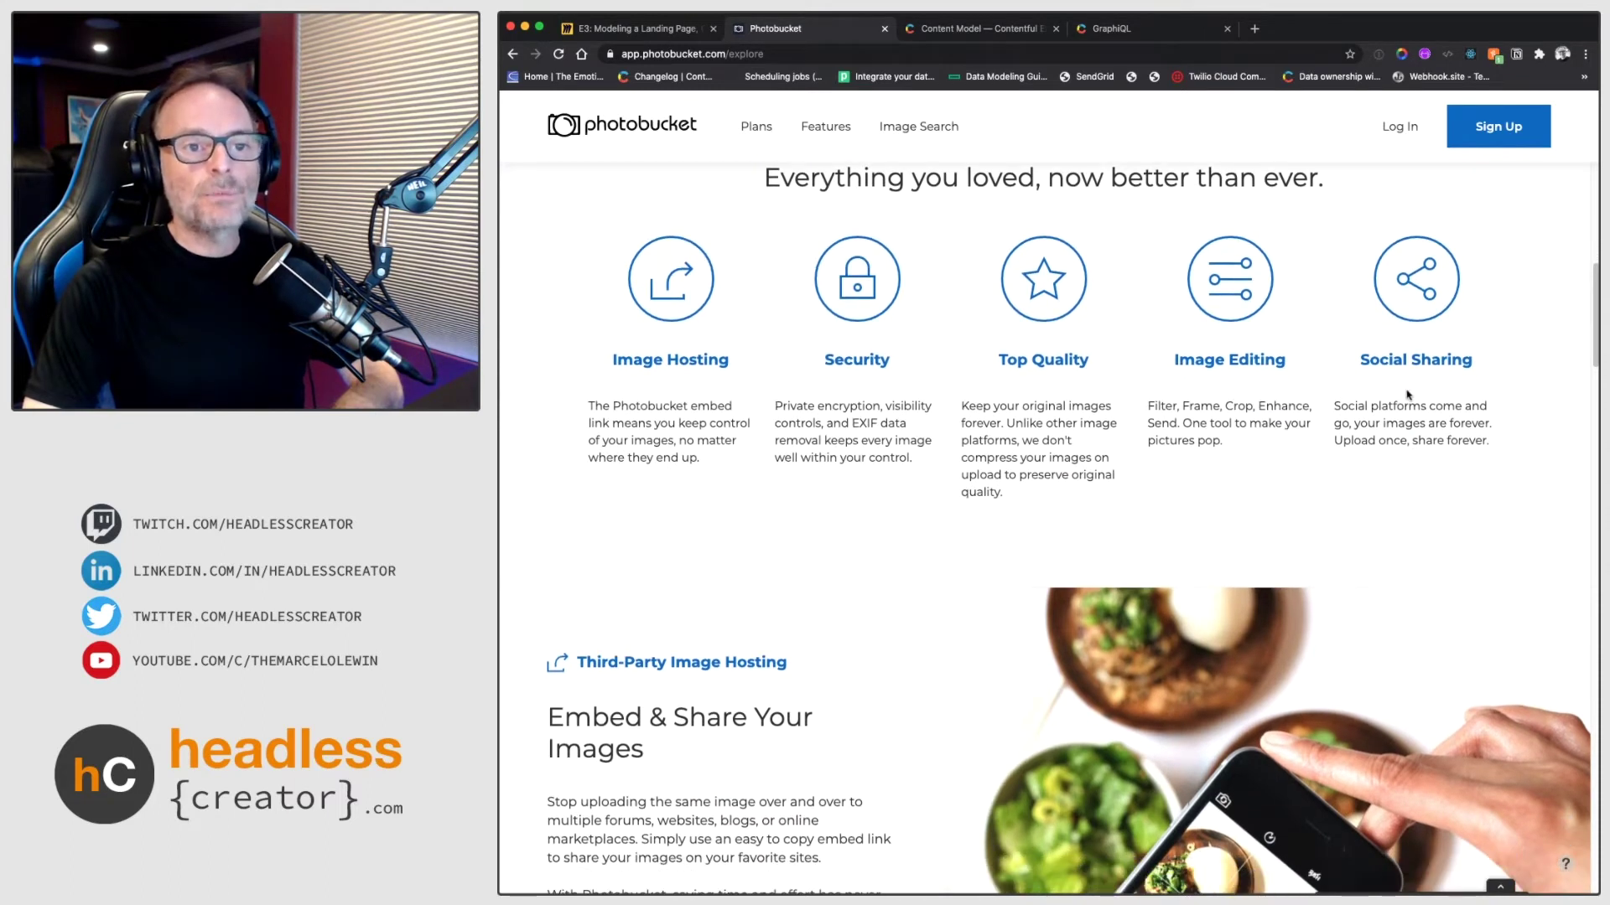
scroll(1413, 440, down, 3)
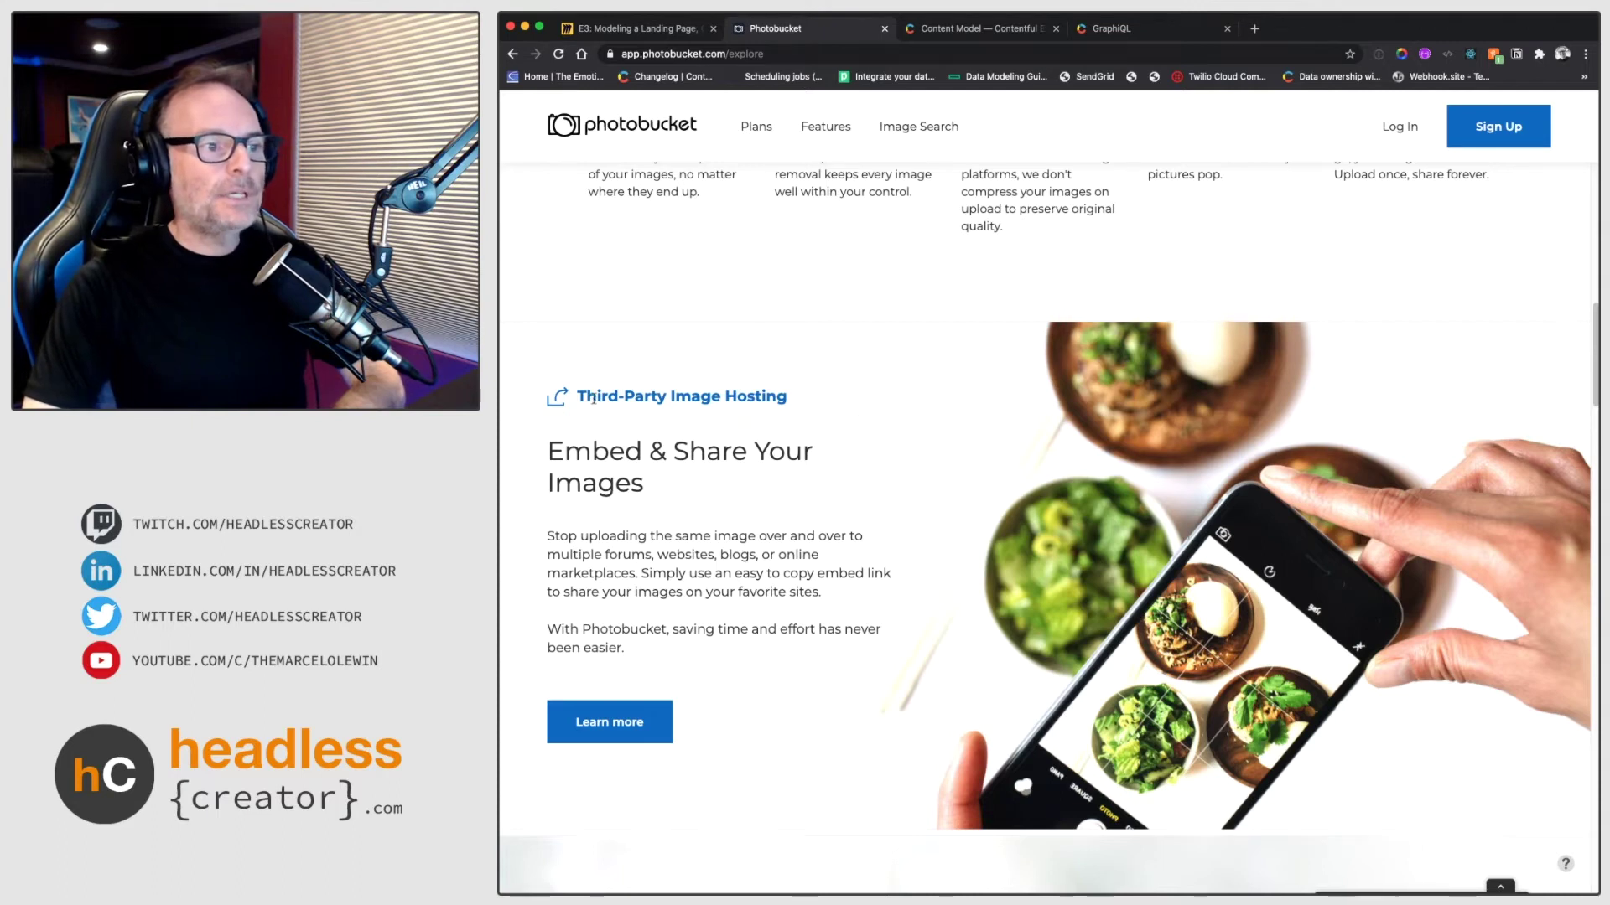
scroll(622, 390, down, 1)
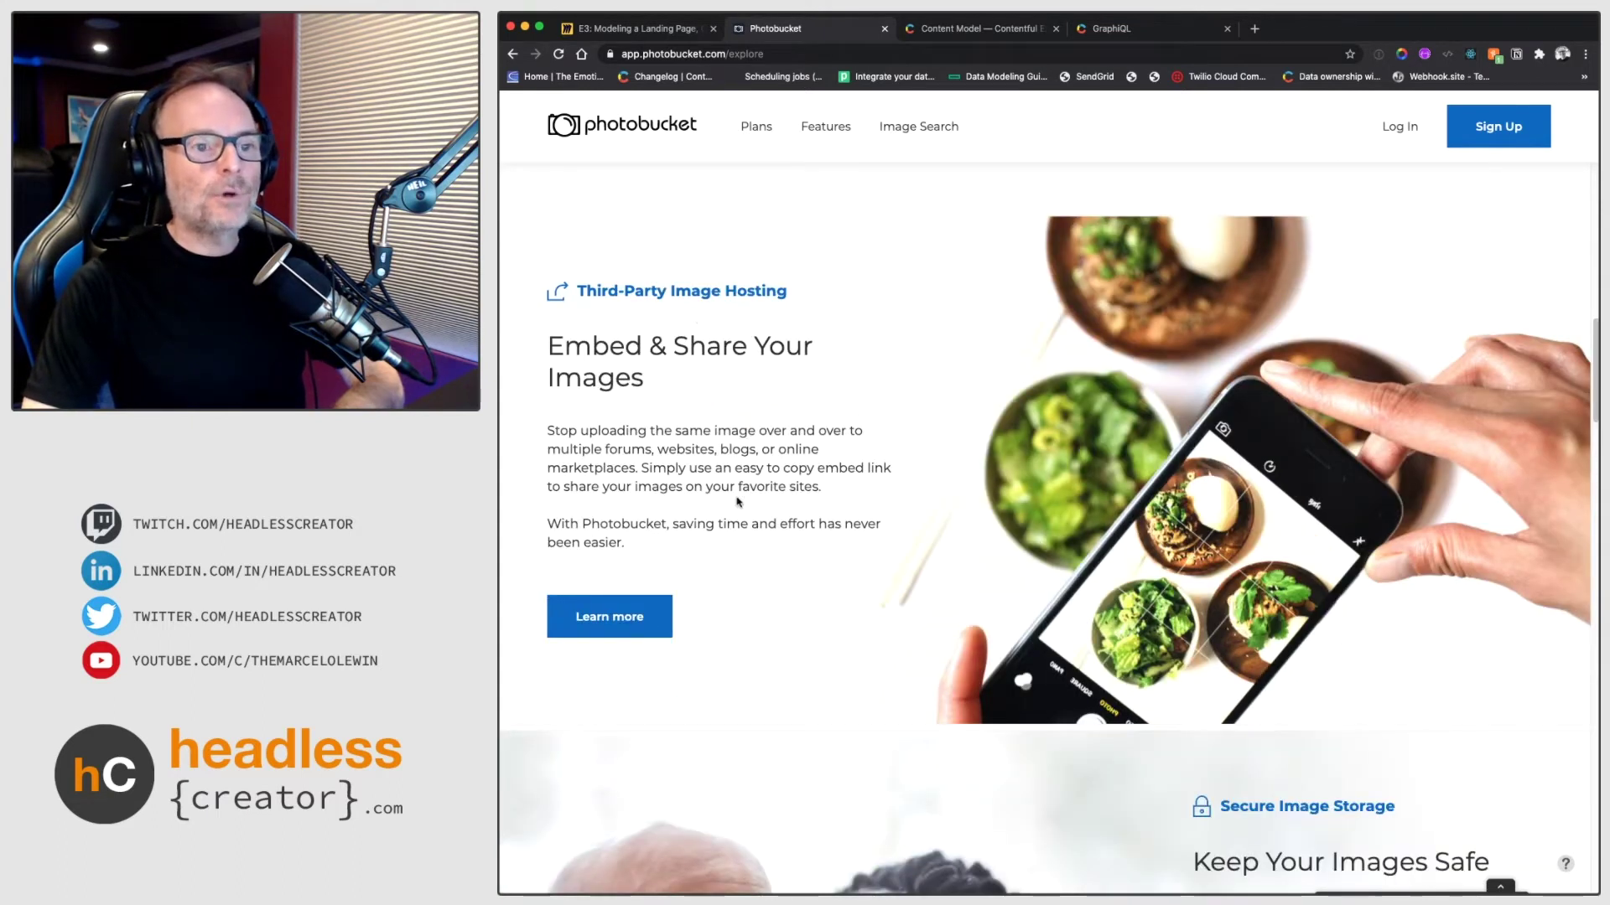
scroll(1311, 551, down, 3)
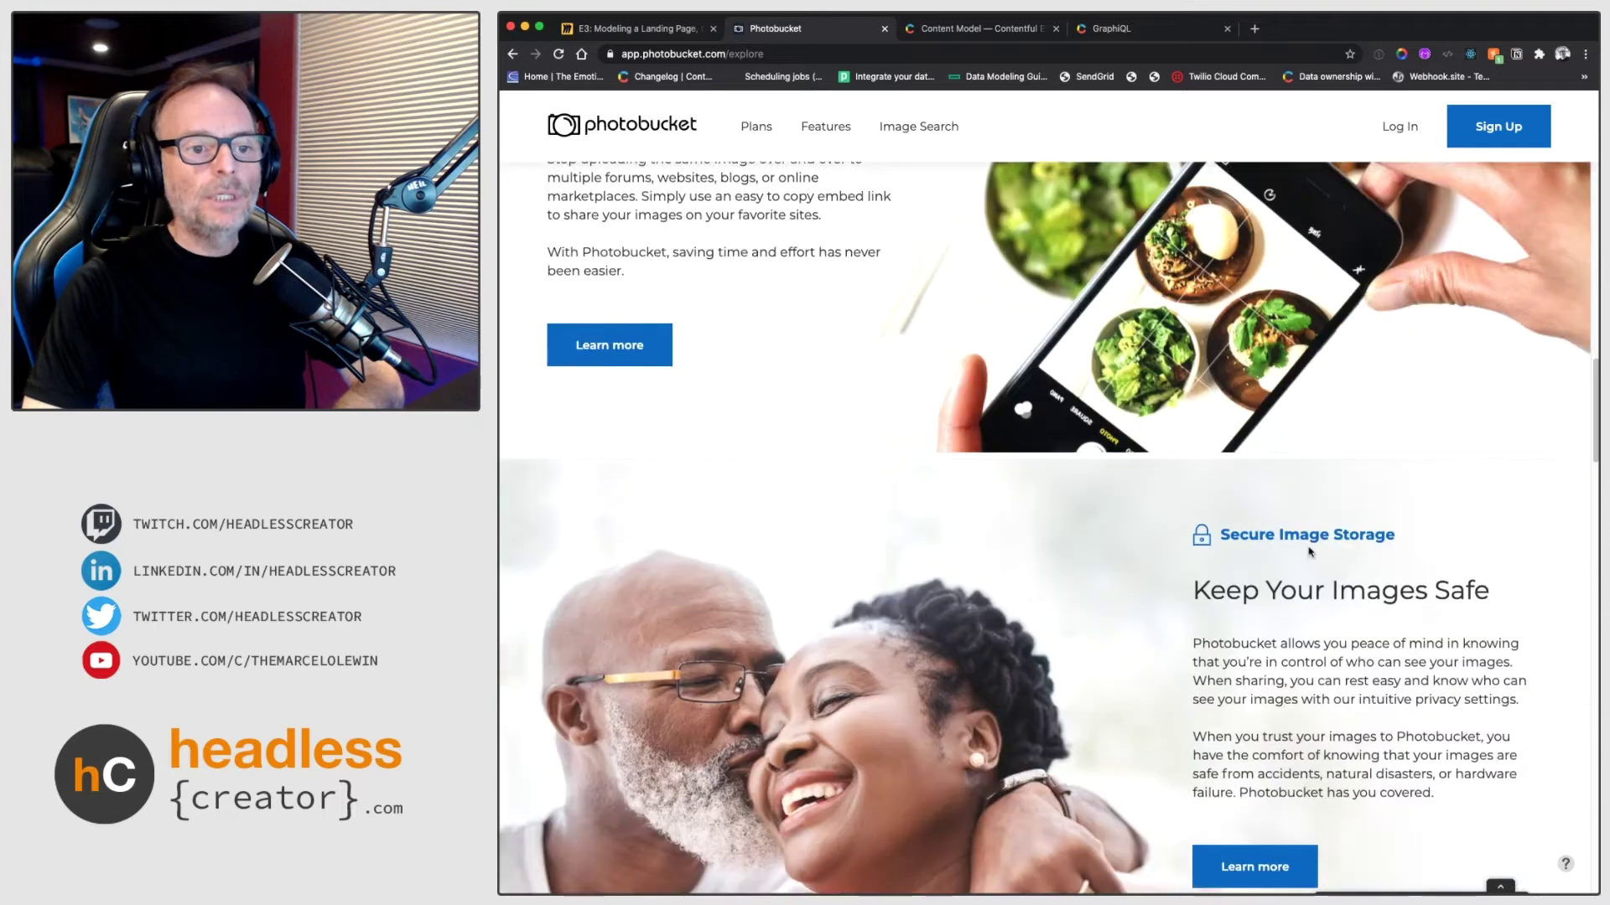
scroll(1310, 552, down, 3)
scroll(870, 504, down, 6)
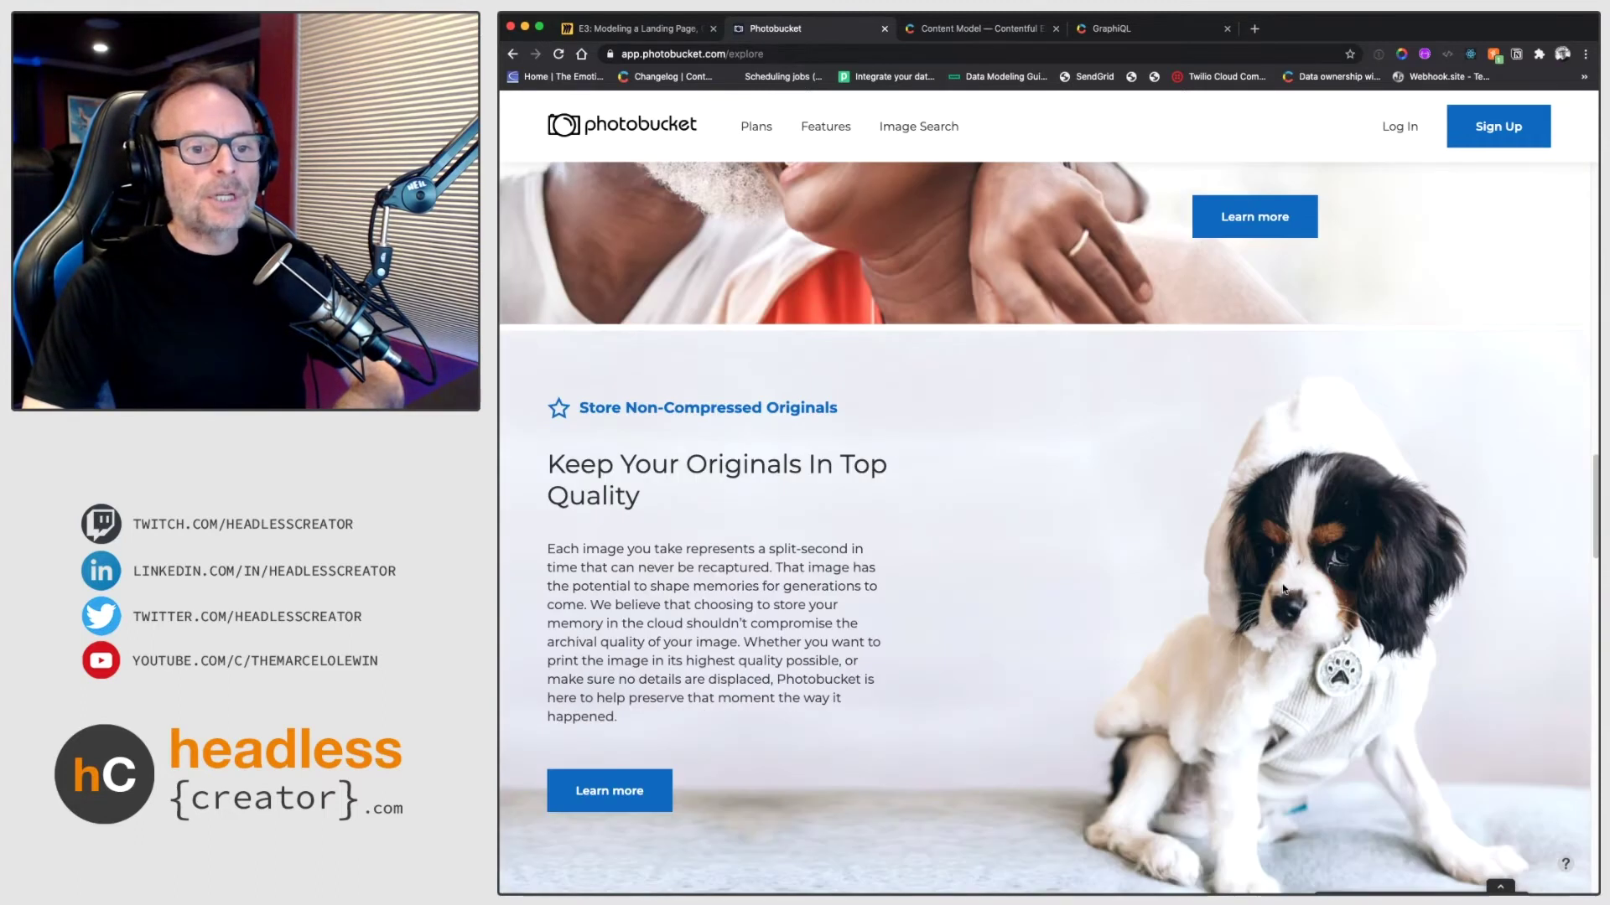
scroll(839, 420, down, 1)
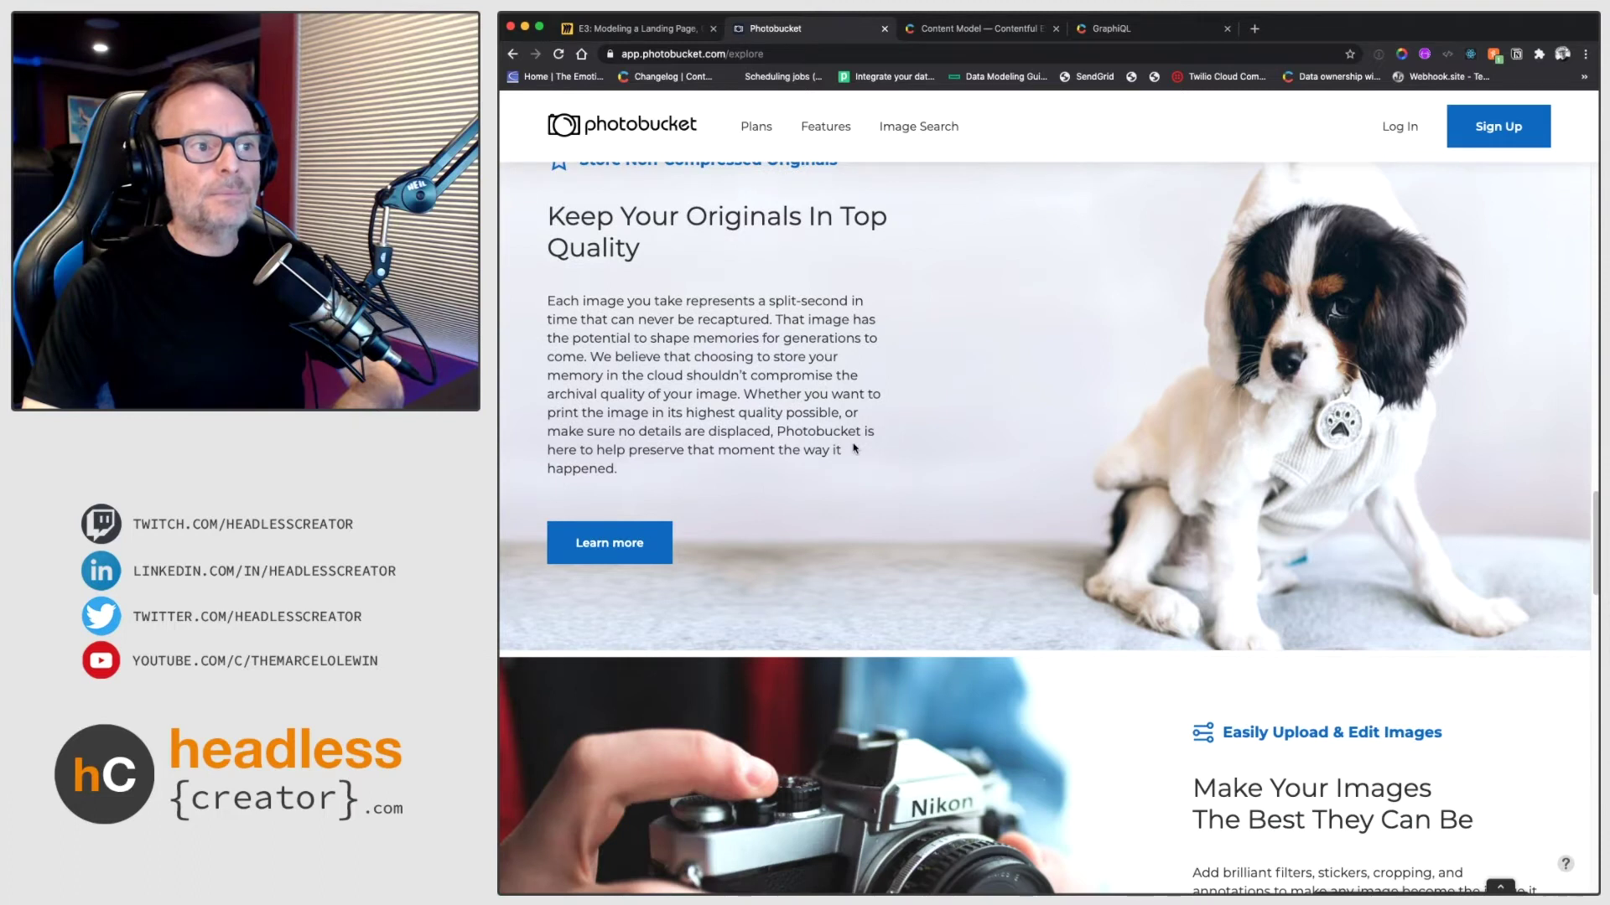
scroll(855, 448, down, 7)
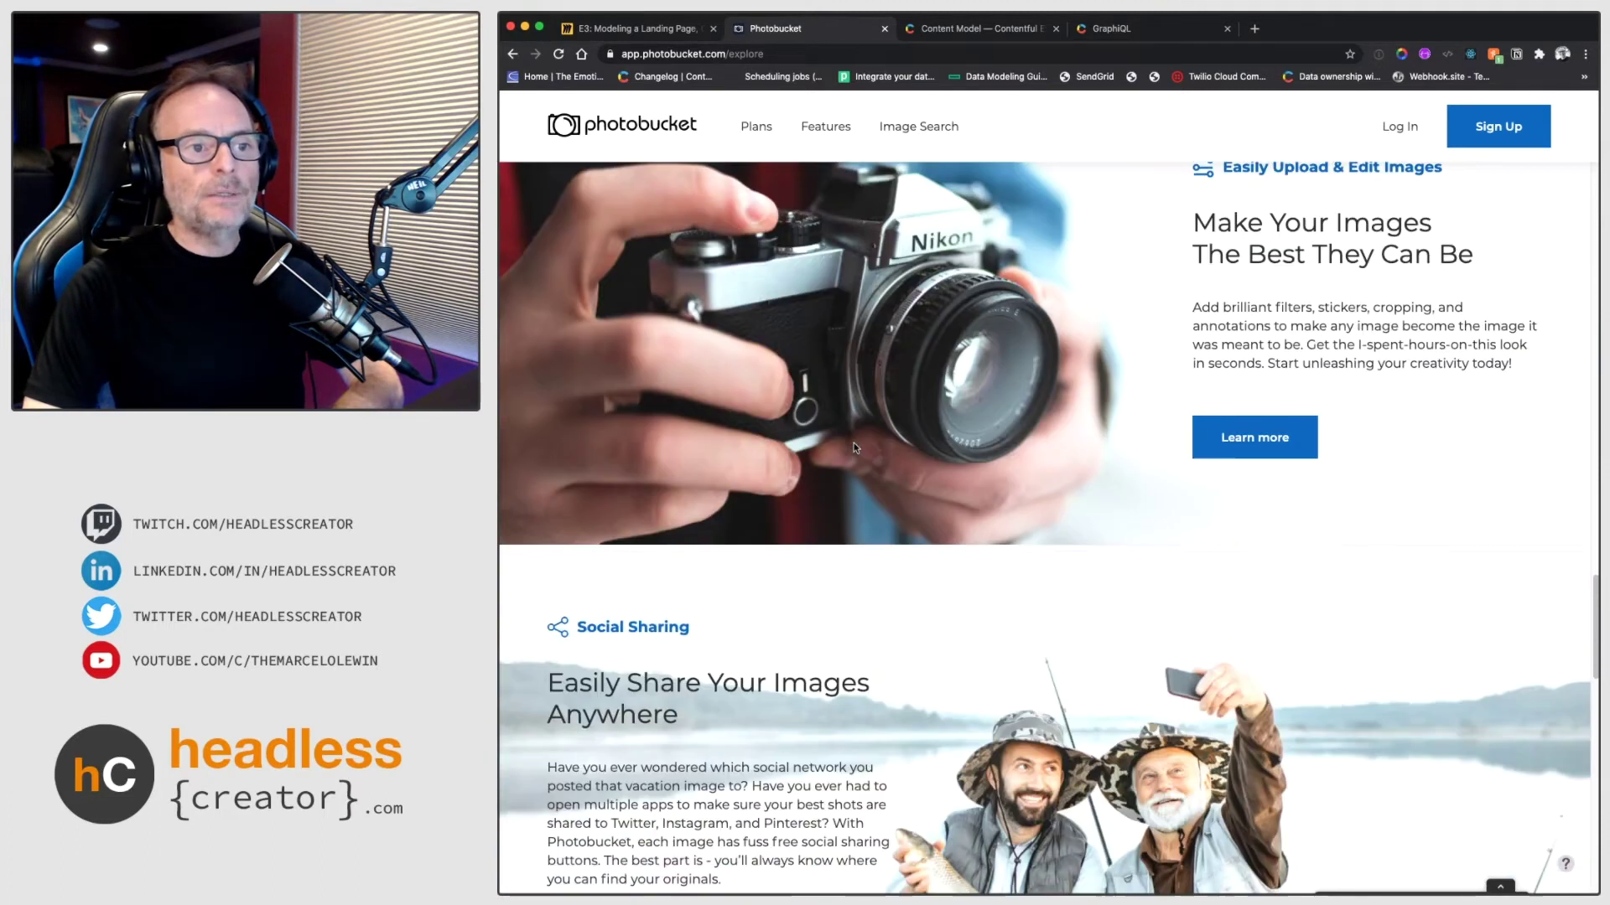
scroll(855, 449, down, 5)
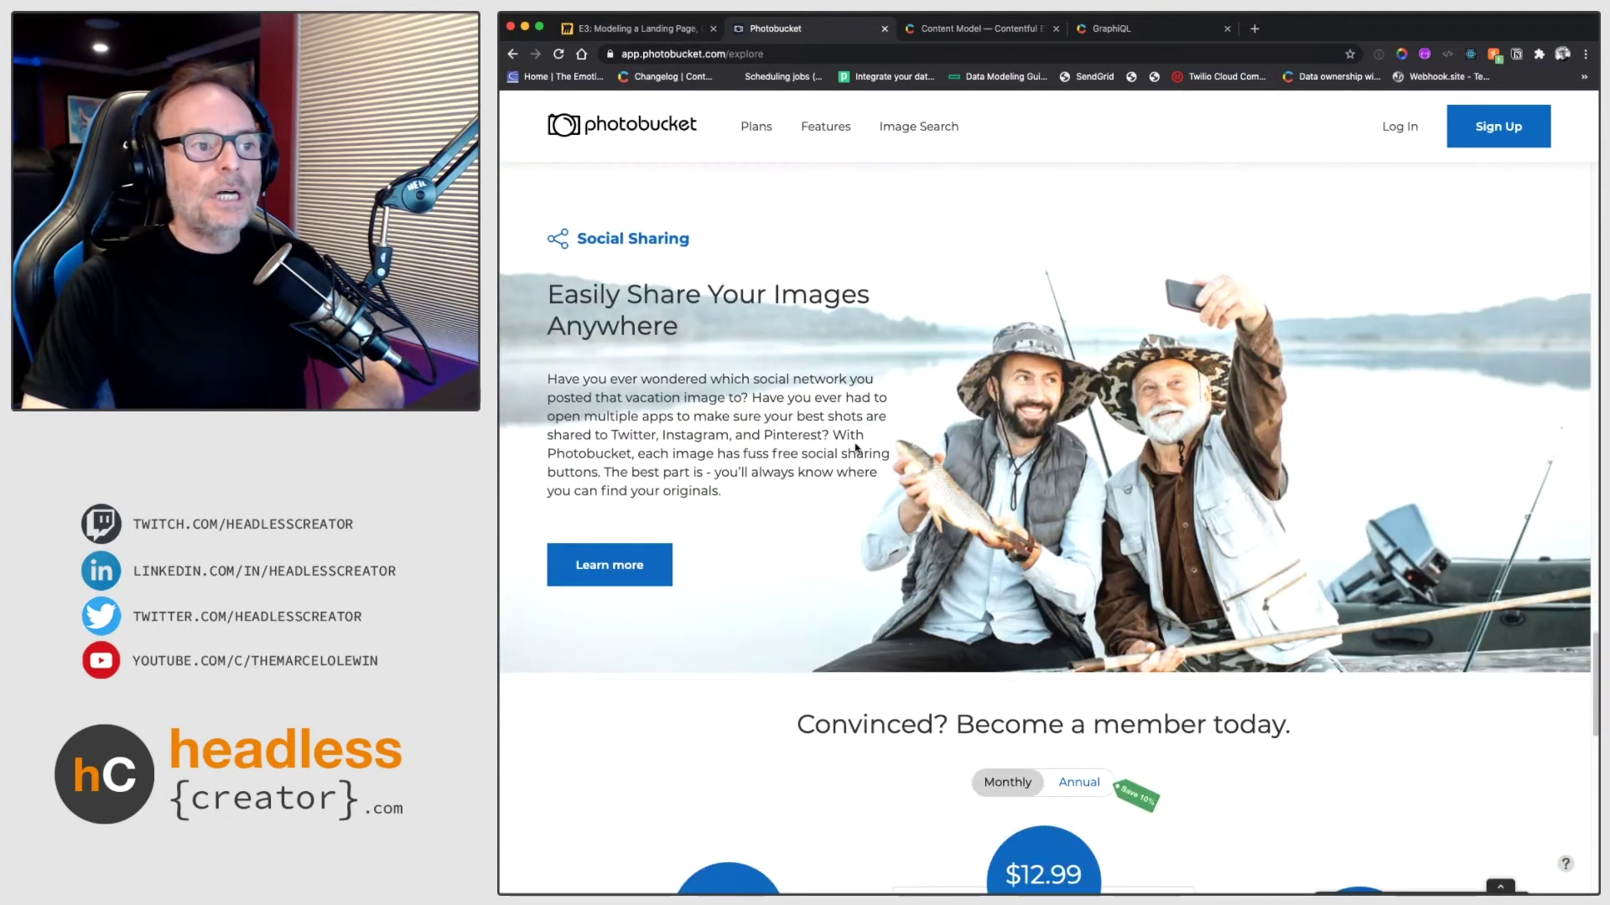
scroll(856, 448, down, 5)
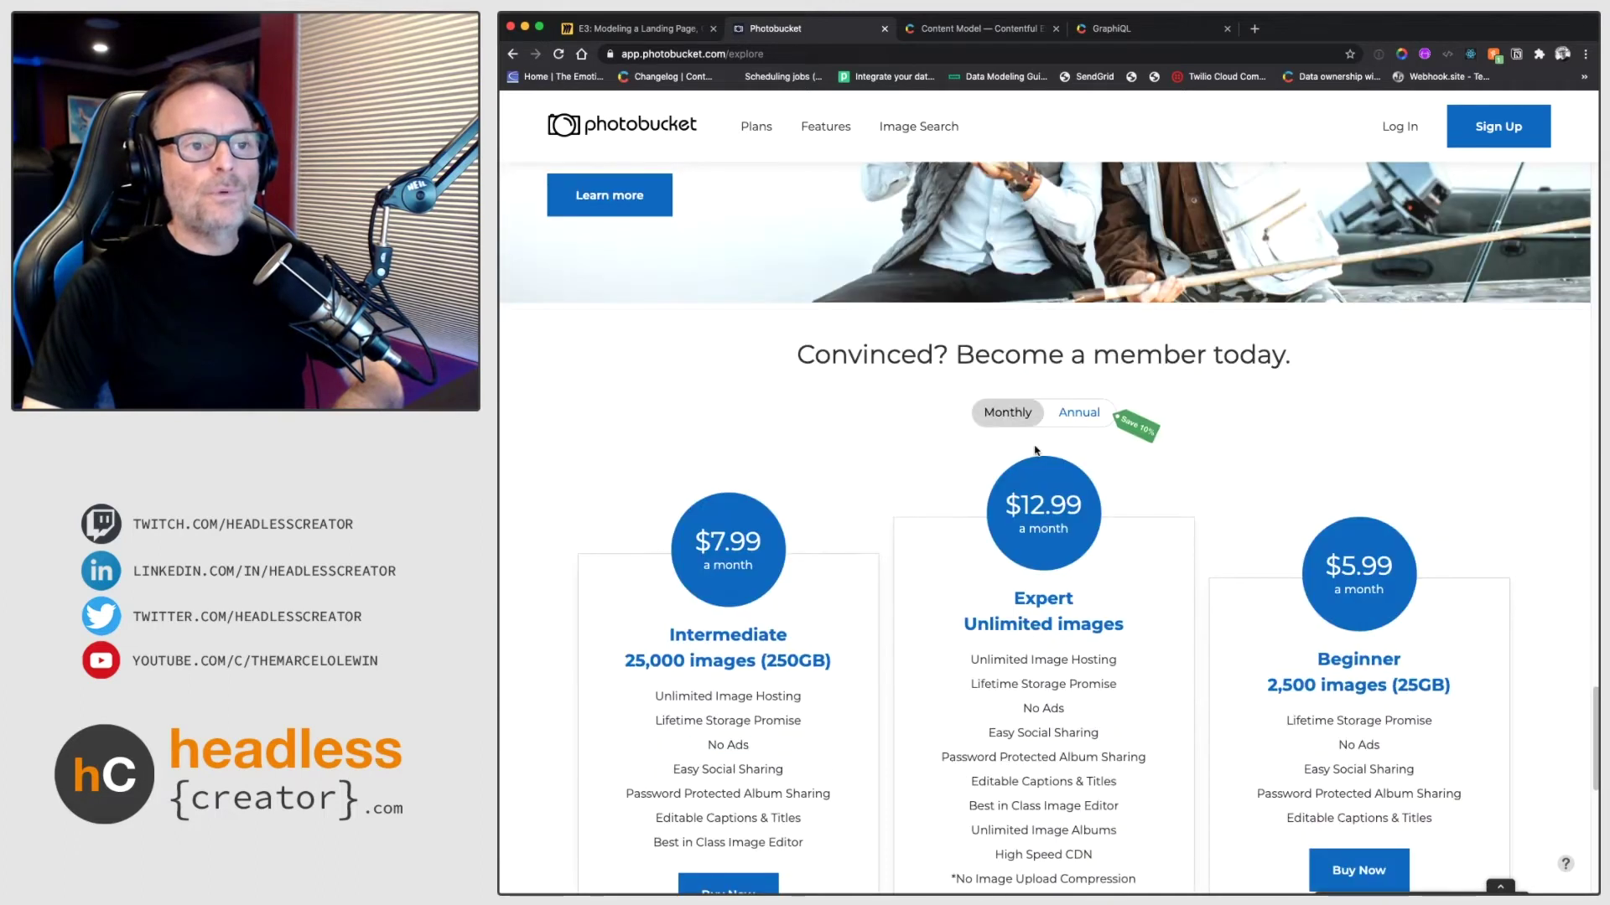
scroll(1036, 451, up, 1)
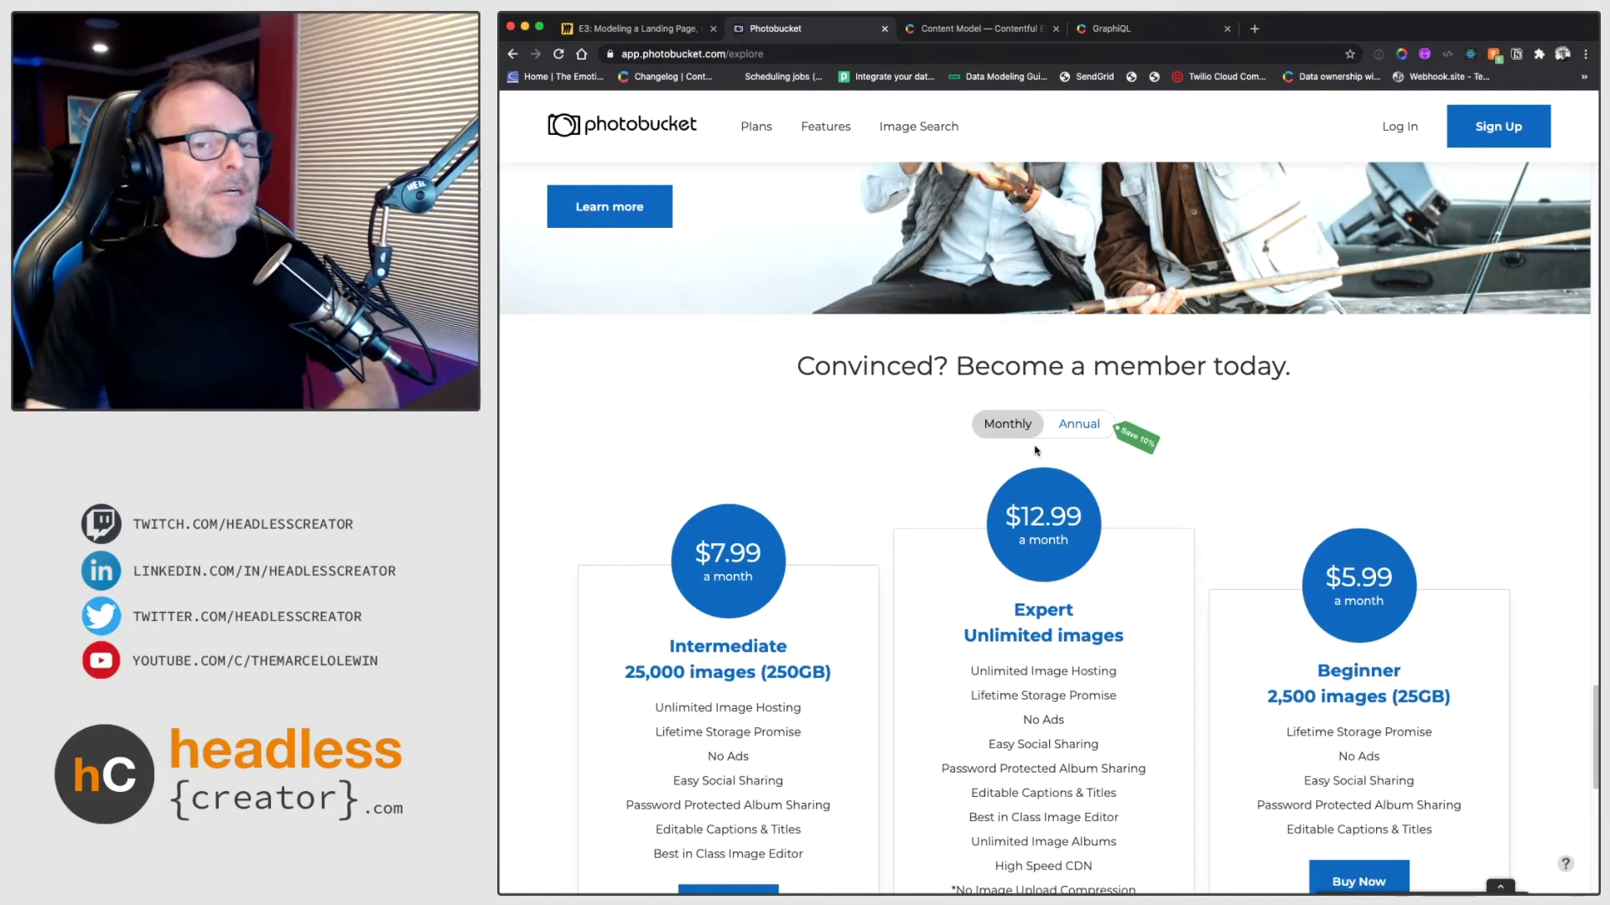
scroll(1035, 451, up, 4)
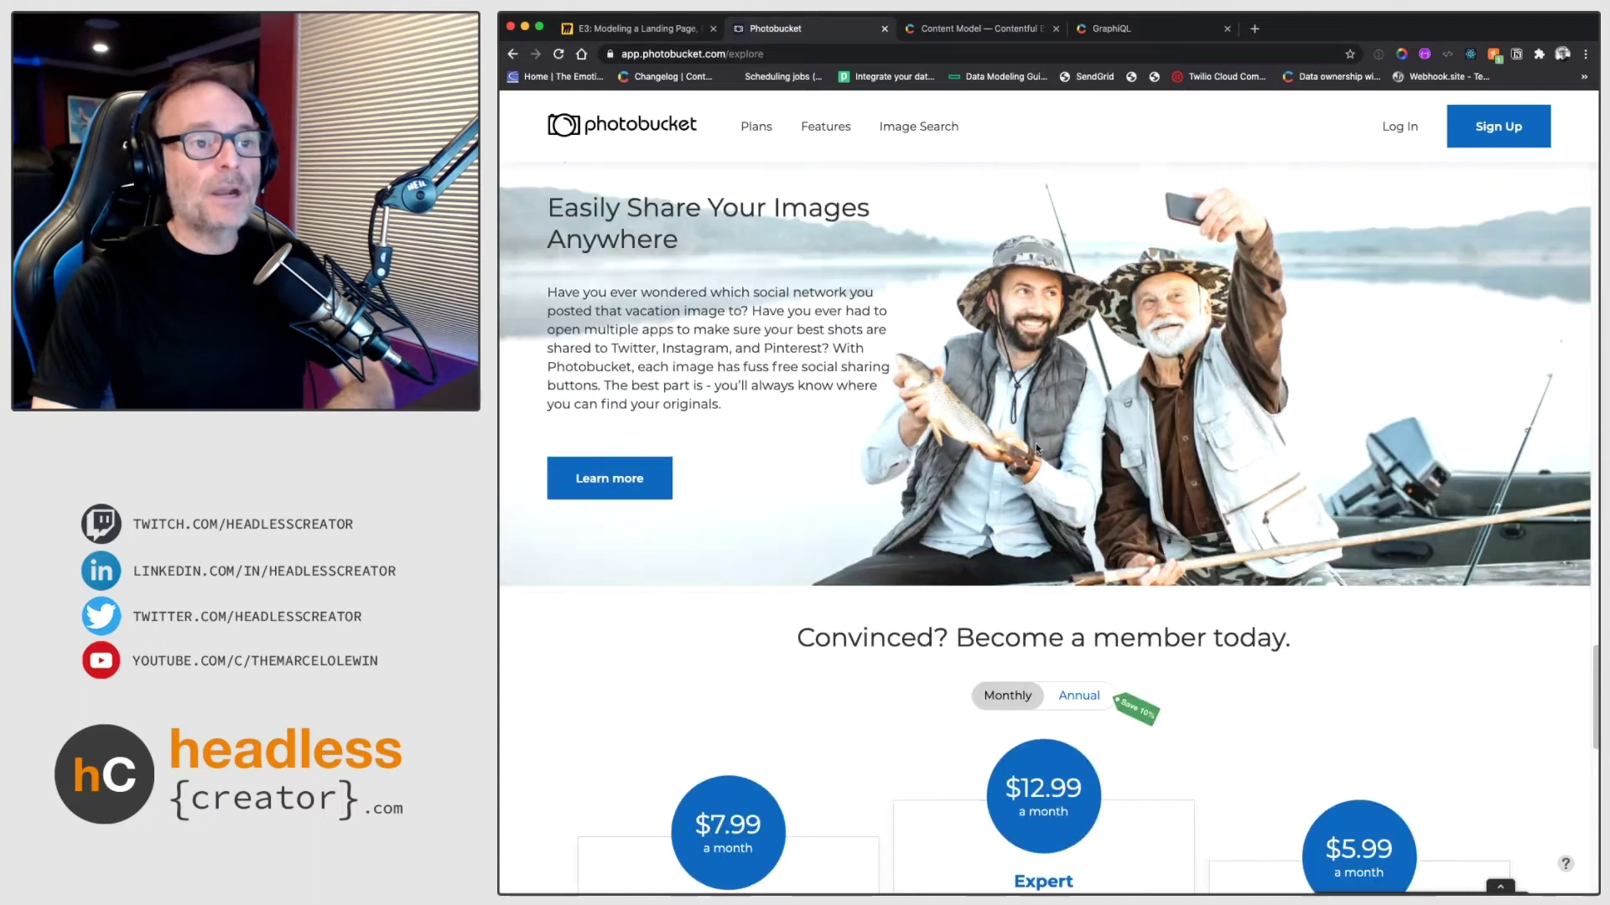
scroll(1037, 450, up, 1)
scroll(1037, 449, down, 2)
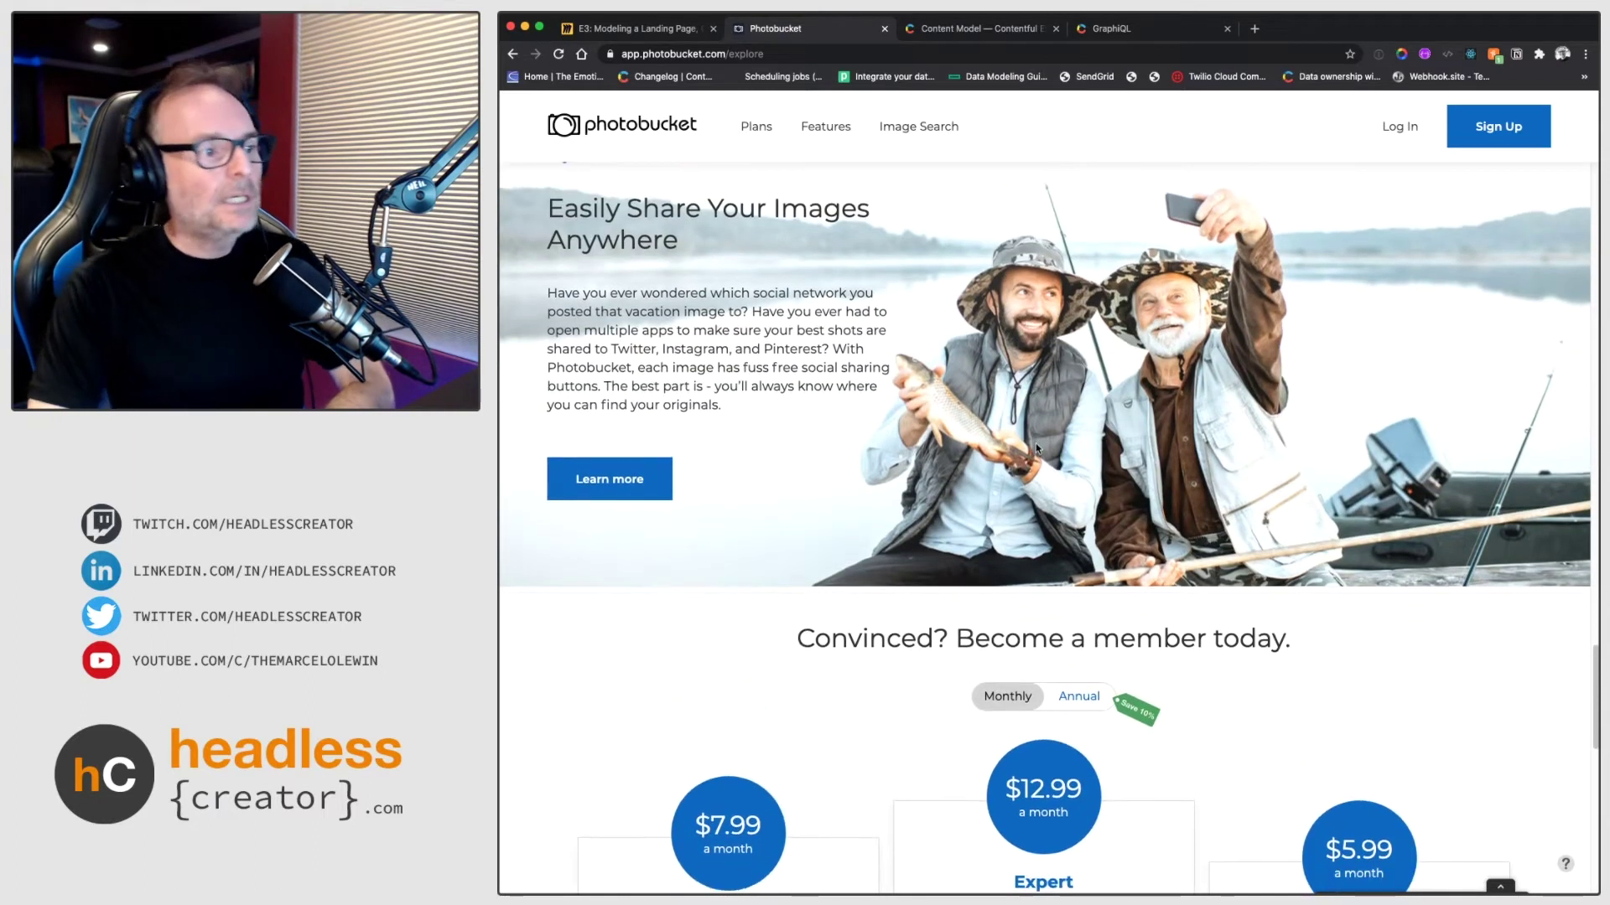
scroll(1037, 449, down, 6)
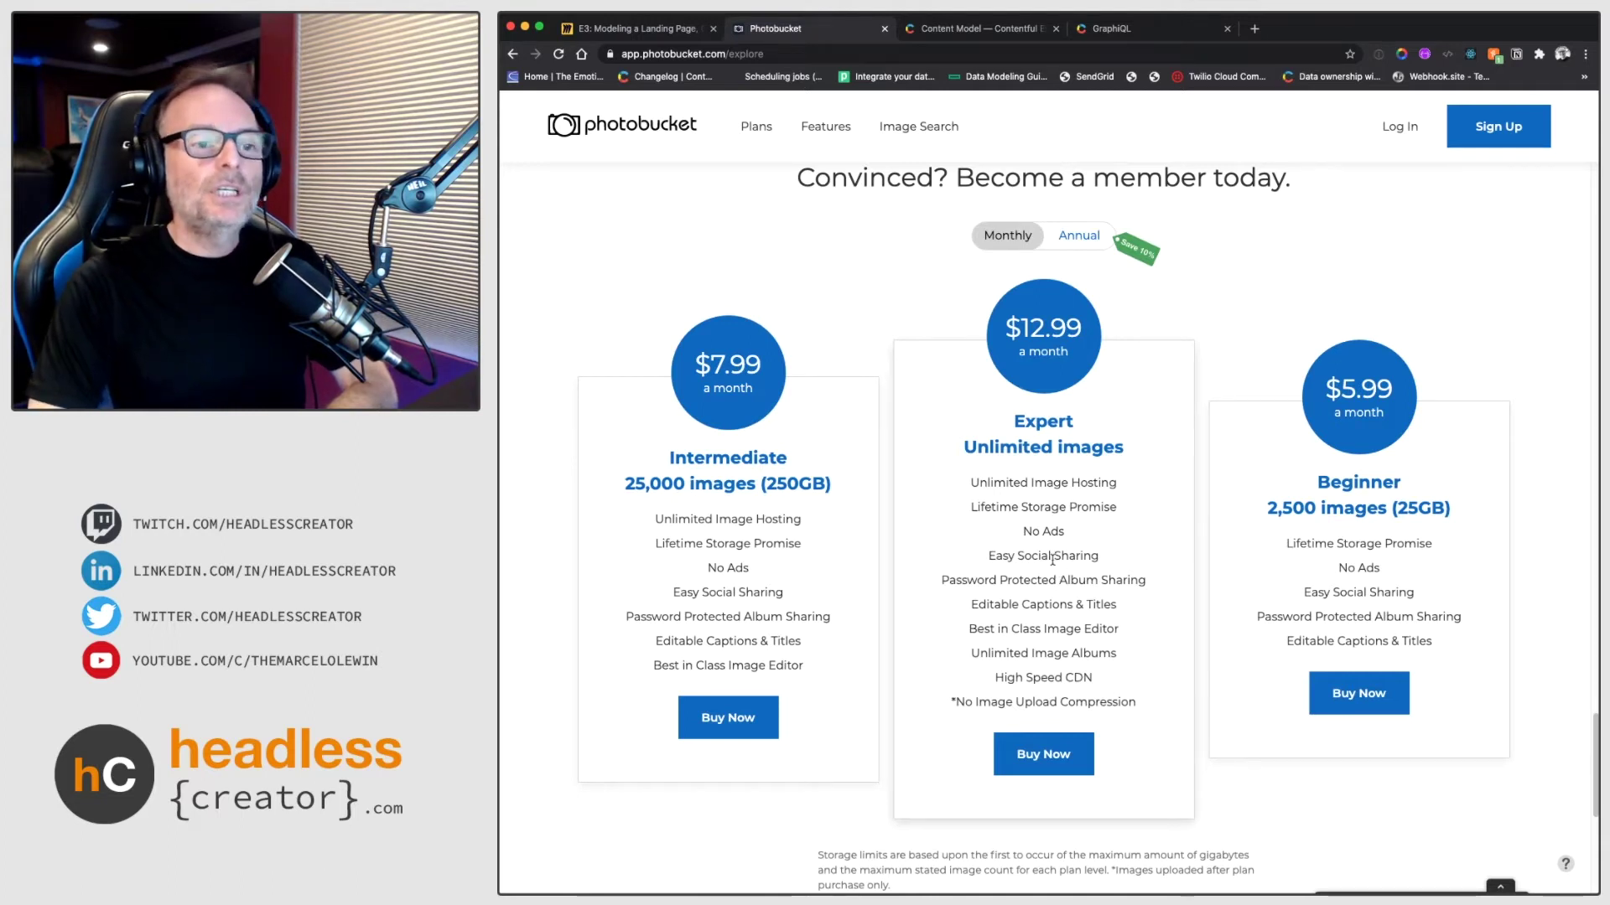
scroll(1052, 559, down, 7)
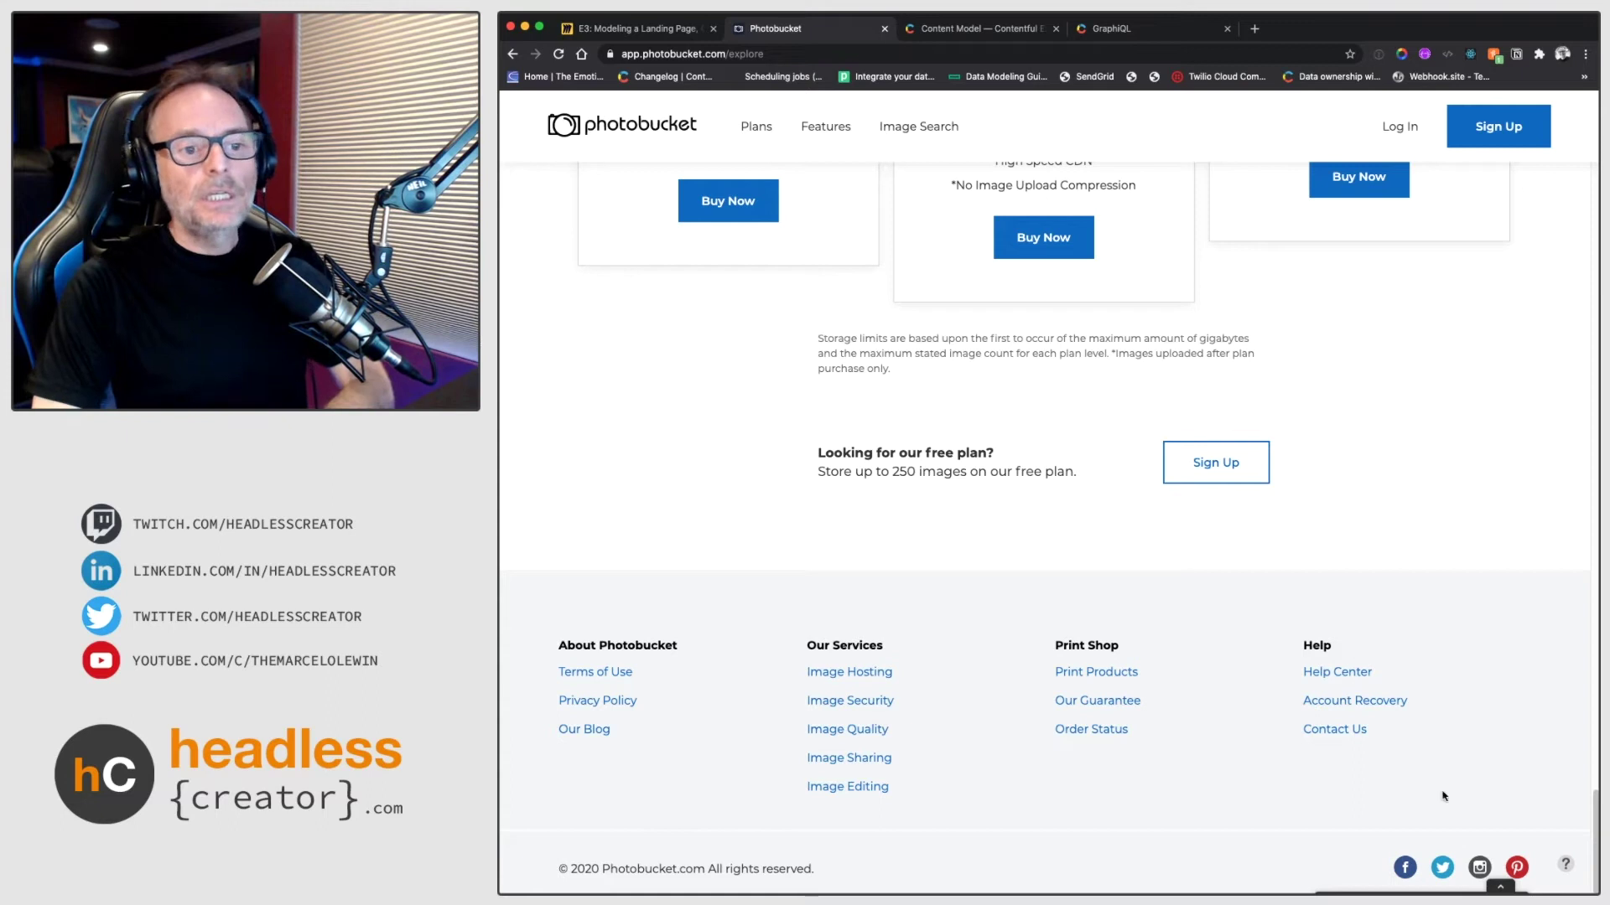
scroll(1420, 727, up, 20)
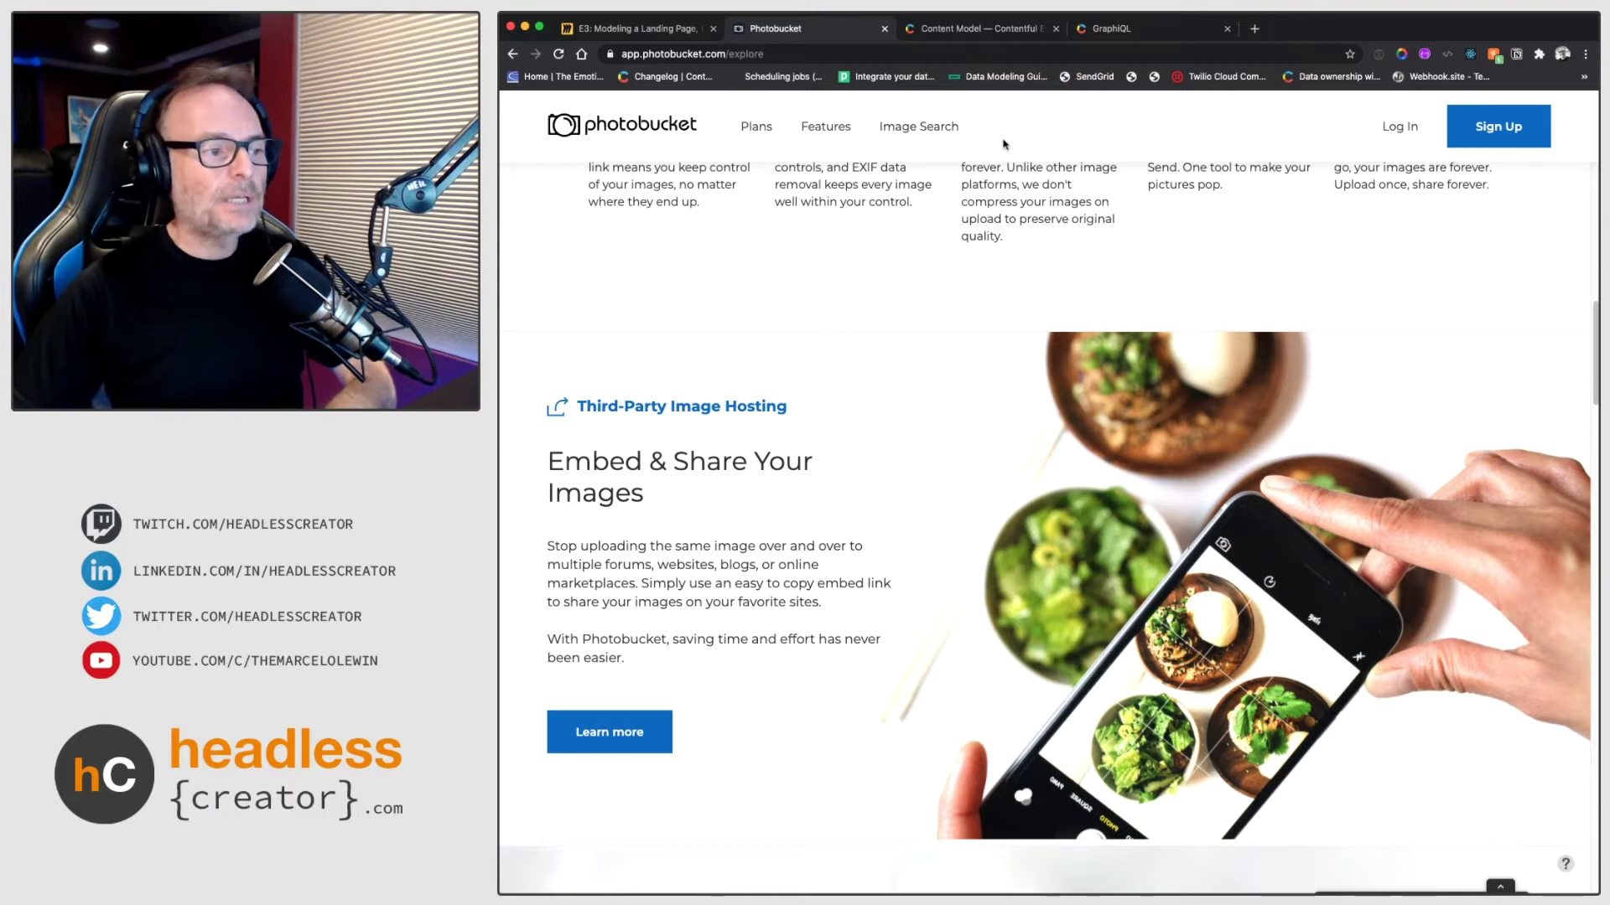
scroll(1199, 302, up, 15)
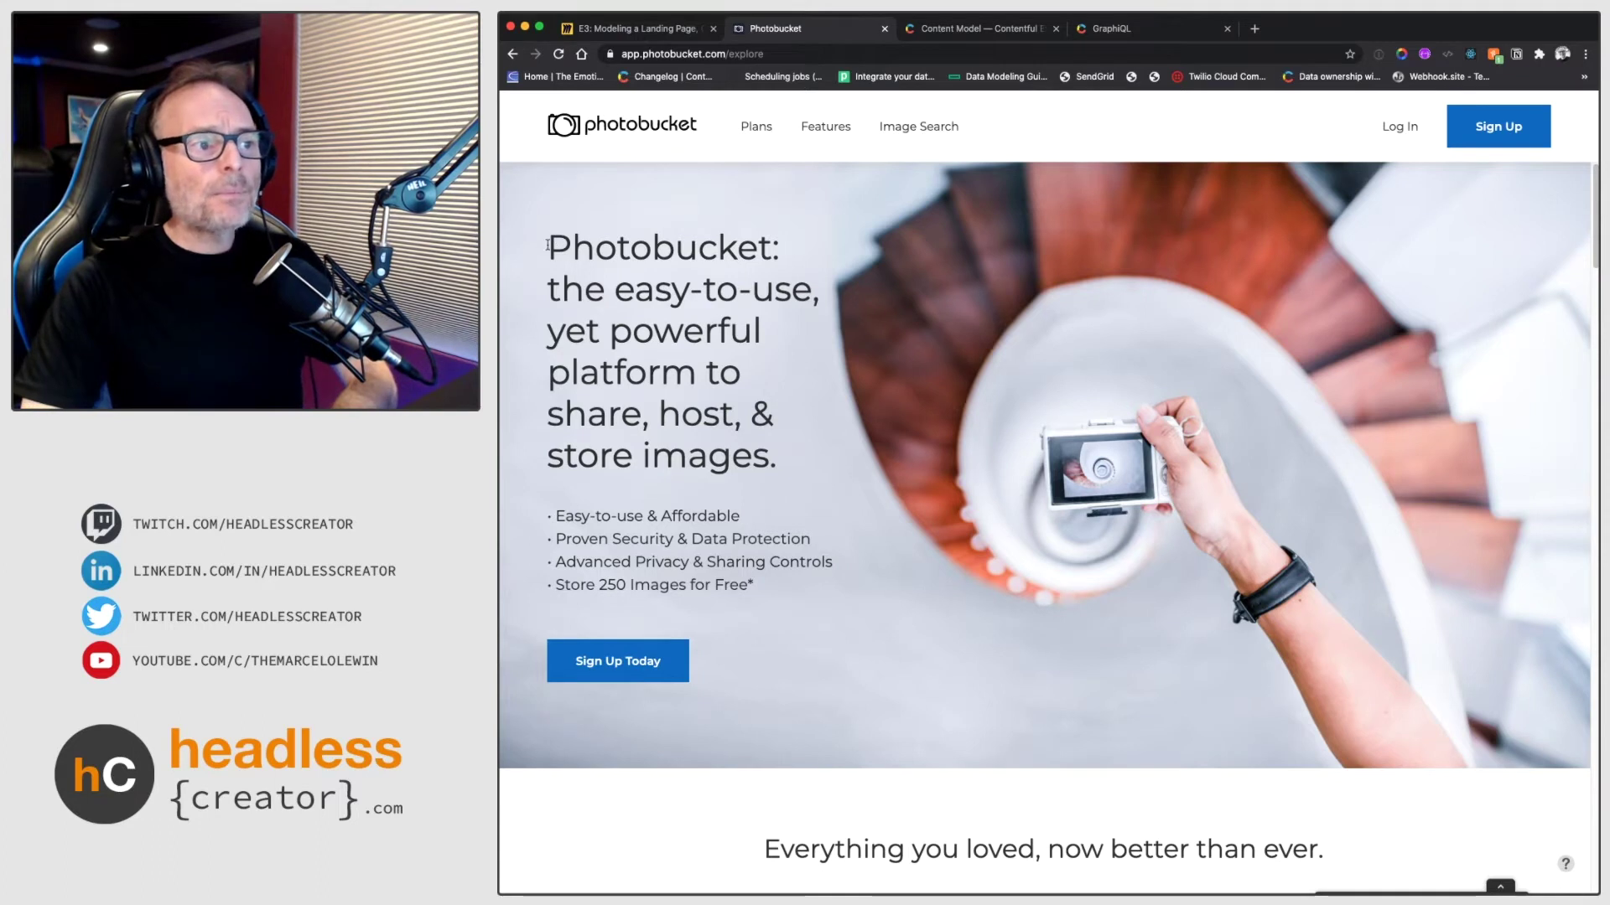
scroll(550, 247, down, 10)
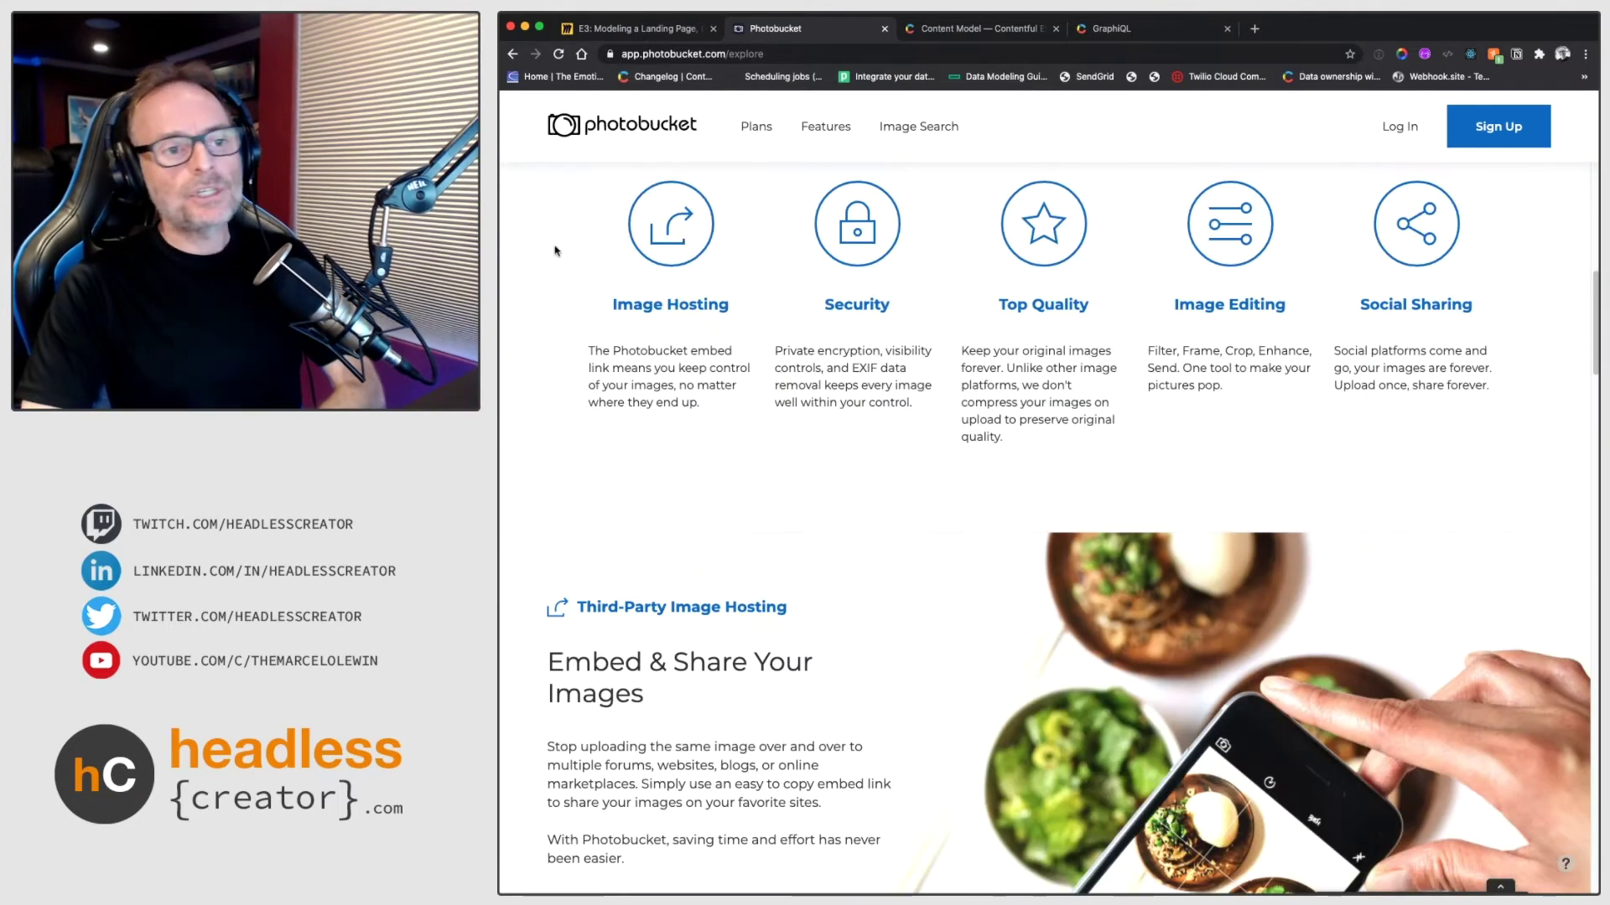
scroll(554, 250, up, 10)
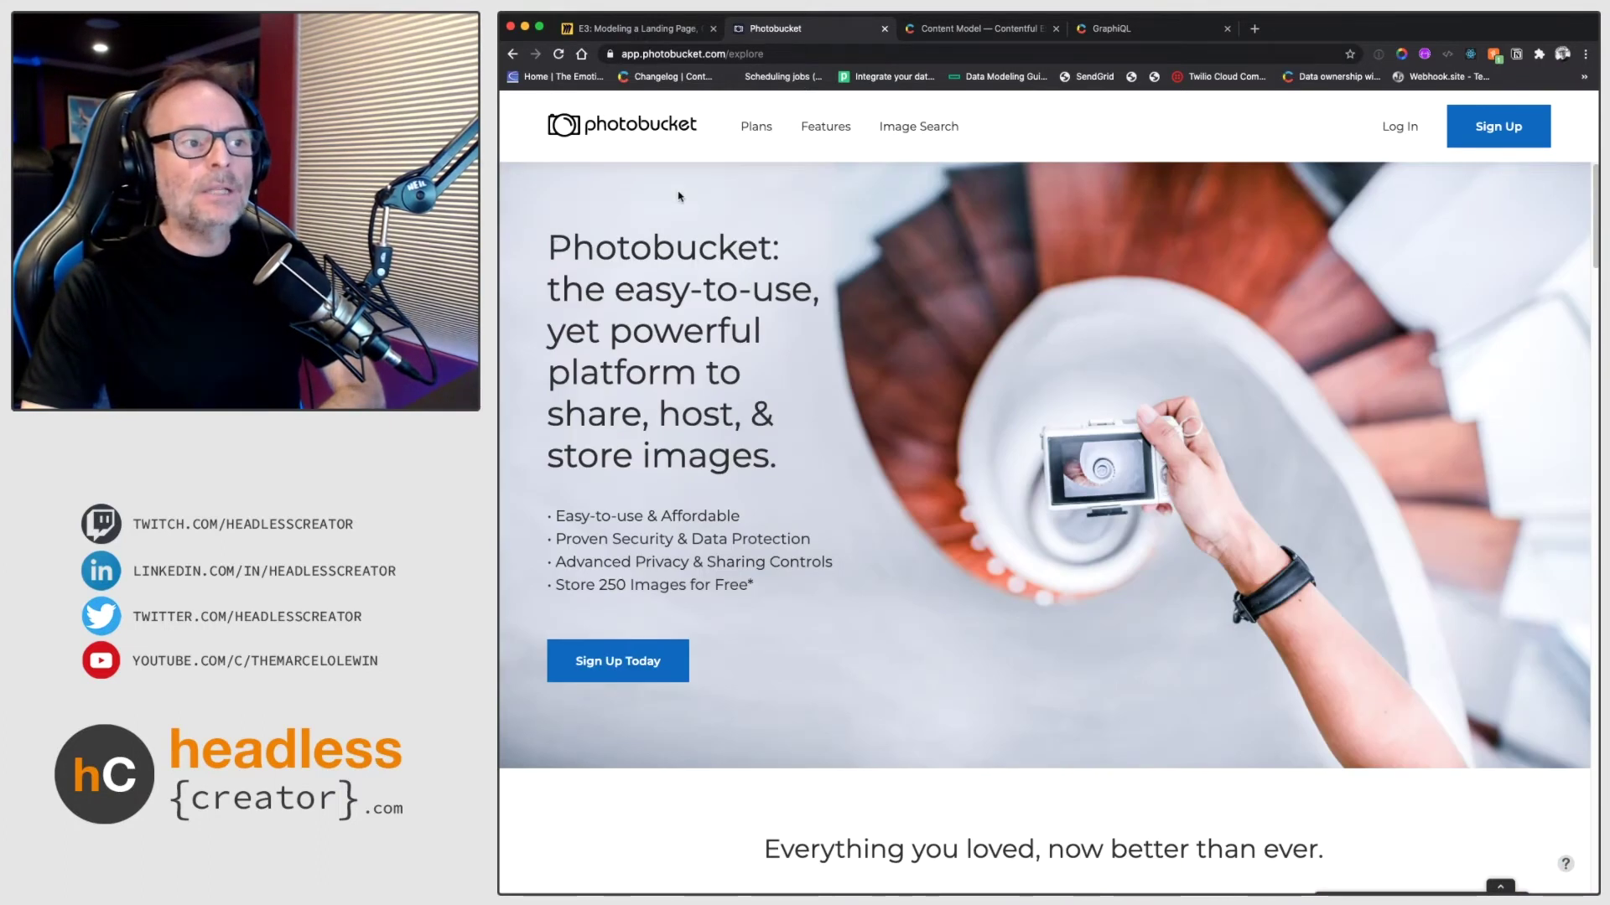
scroll(647, 274, down, 1)
drag(549, 212, 1425, 684)
click(1038, 285)
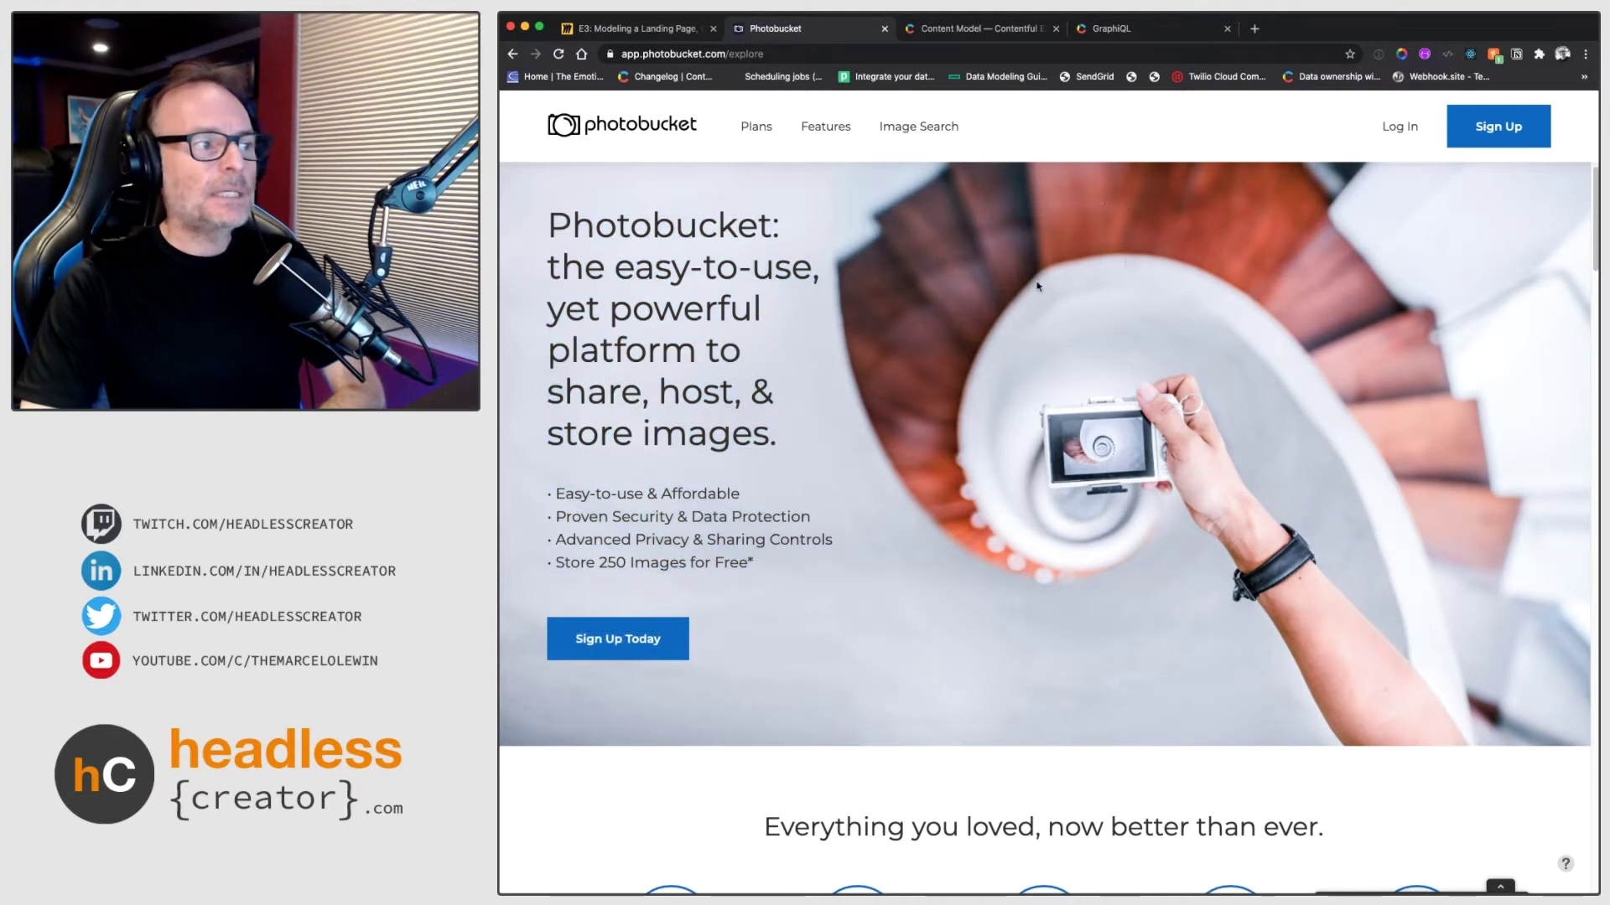
scroll(1141, 535, down, 7)
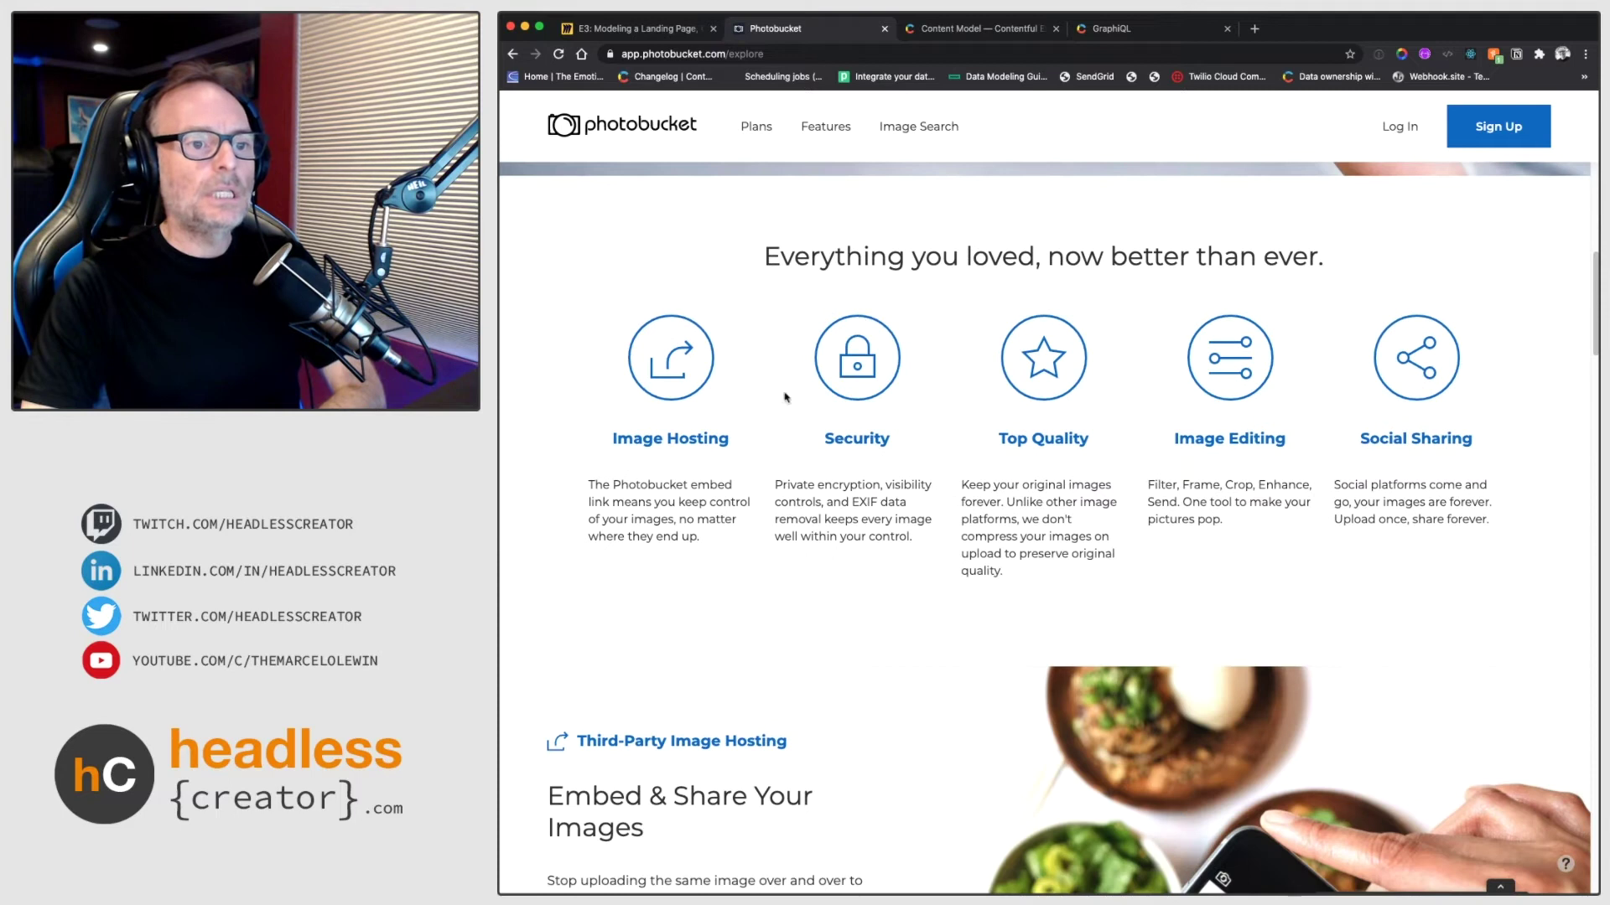
scroll(1031, 489, down, 5)
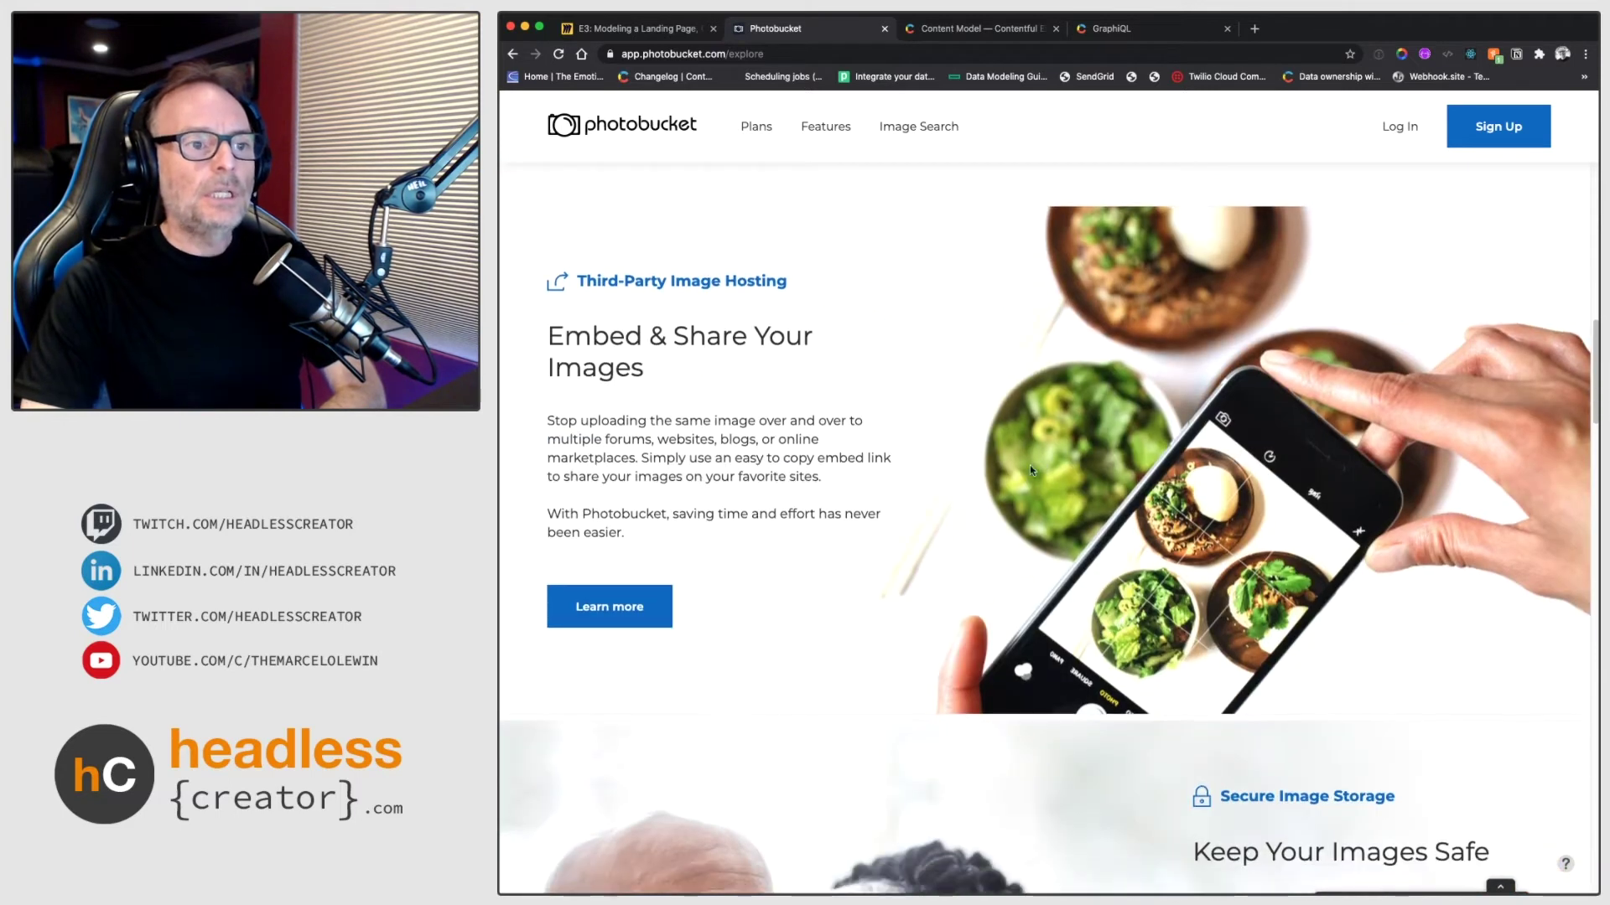
scroll(1031, 469, down, 5)
scroll(1132, 561, down, 9)
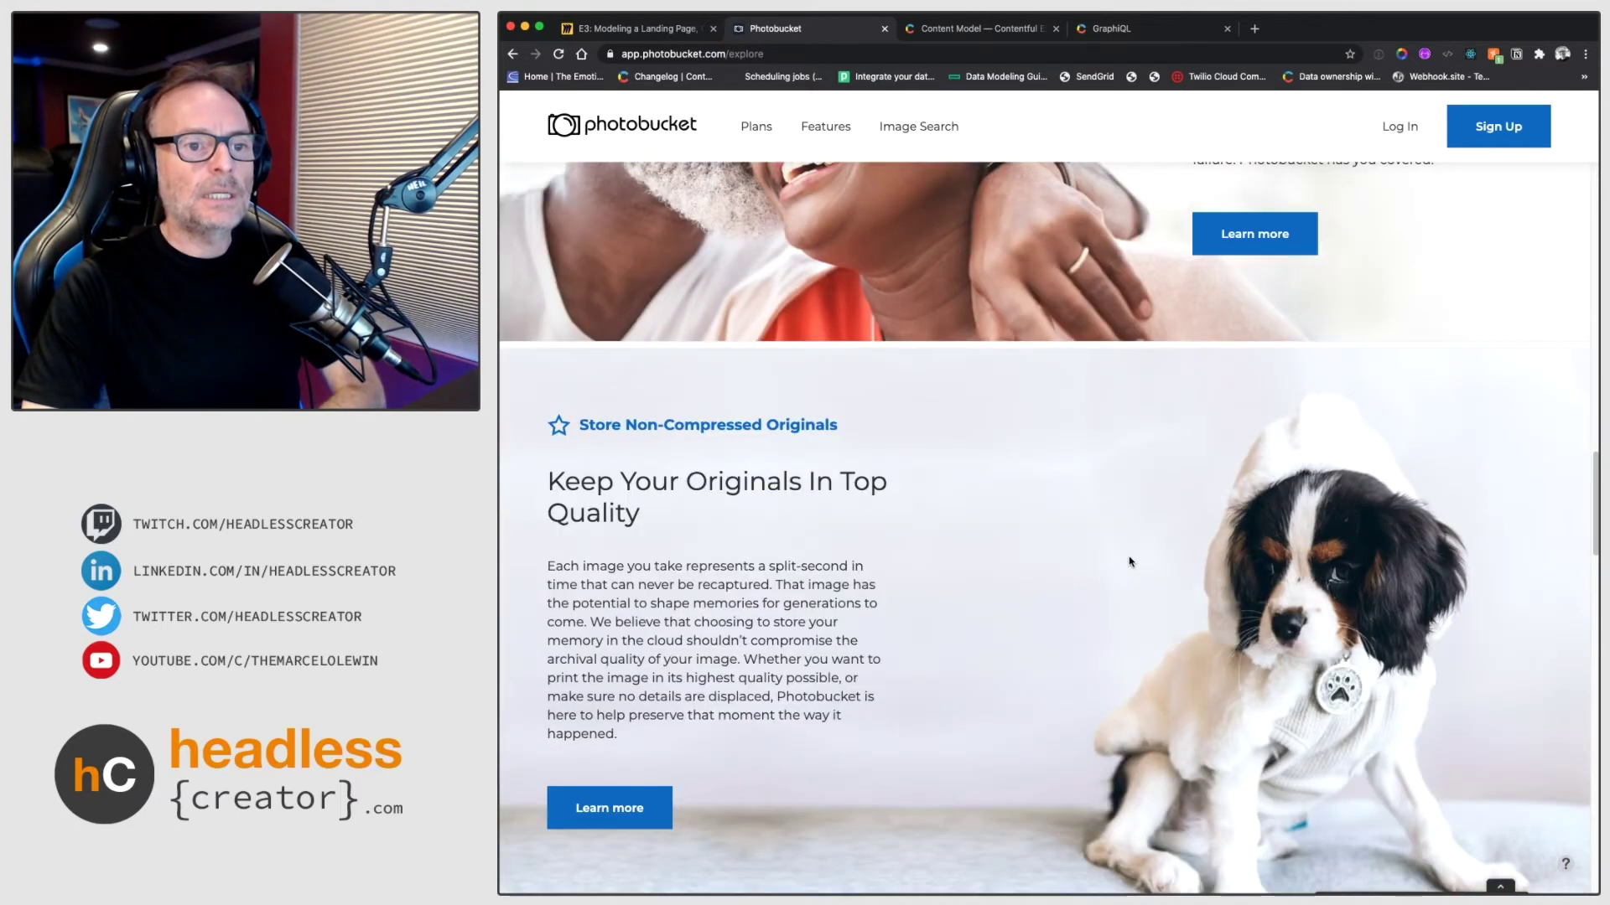
scroll(965, 432, down, 5)
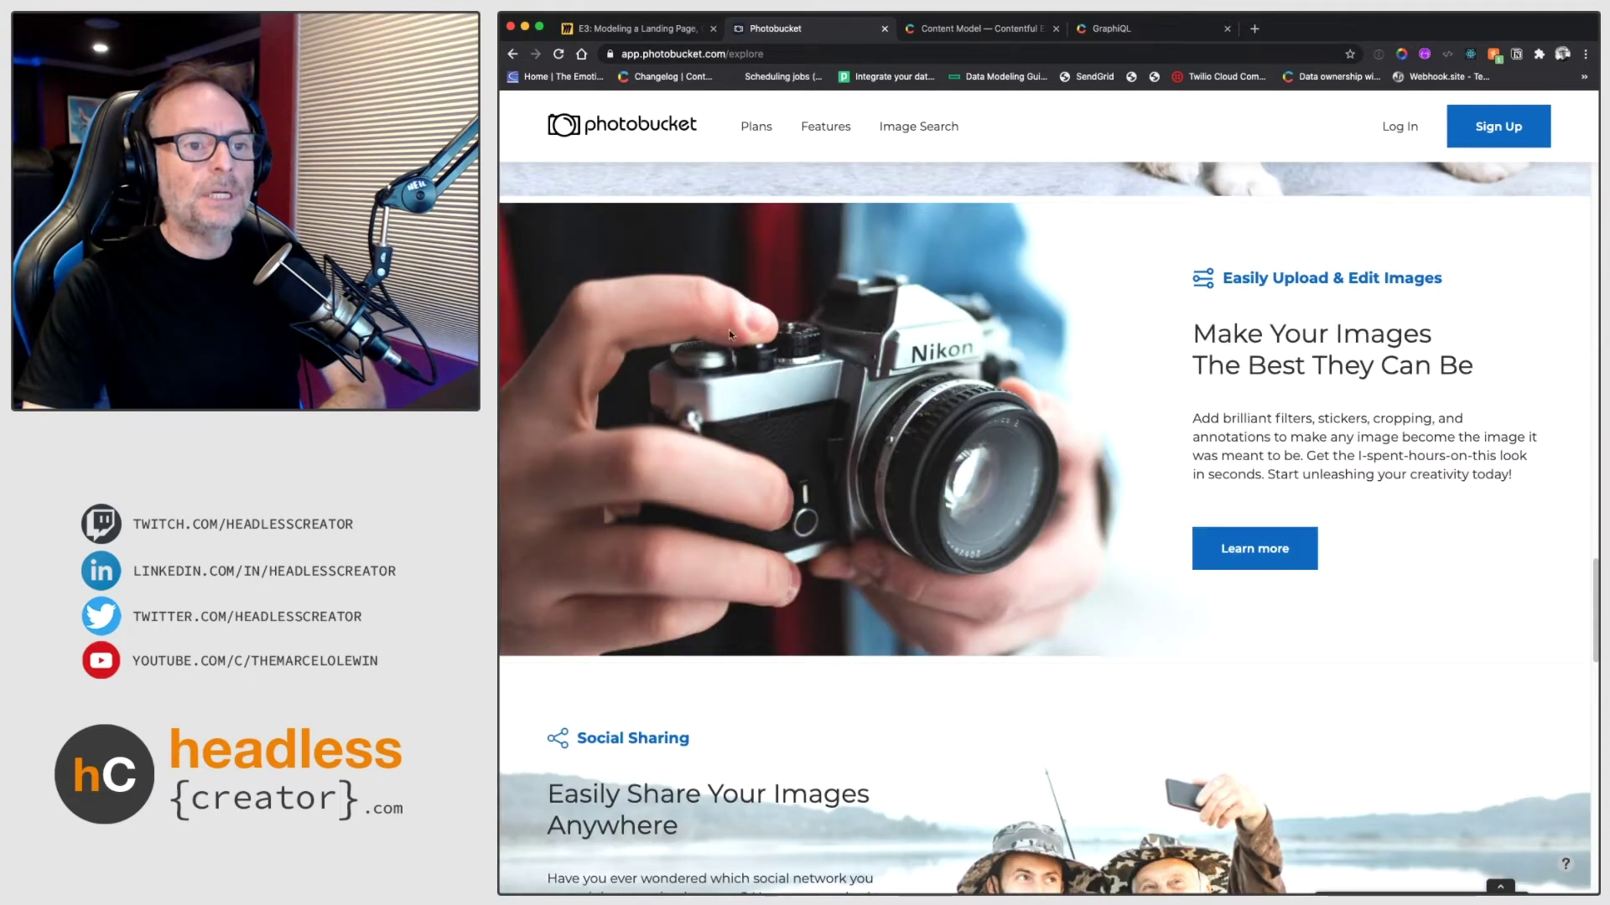
scroll(1056, 441, down, 8)
scroll(1058, 442, down, 5)
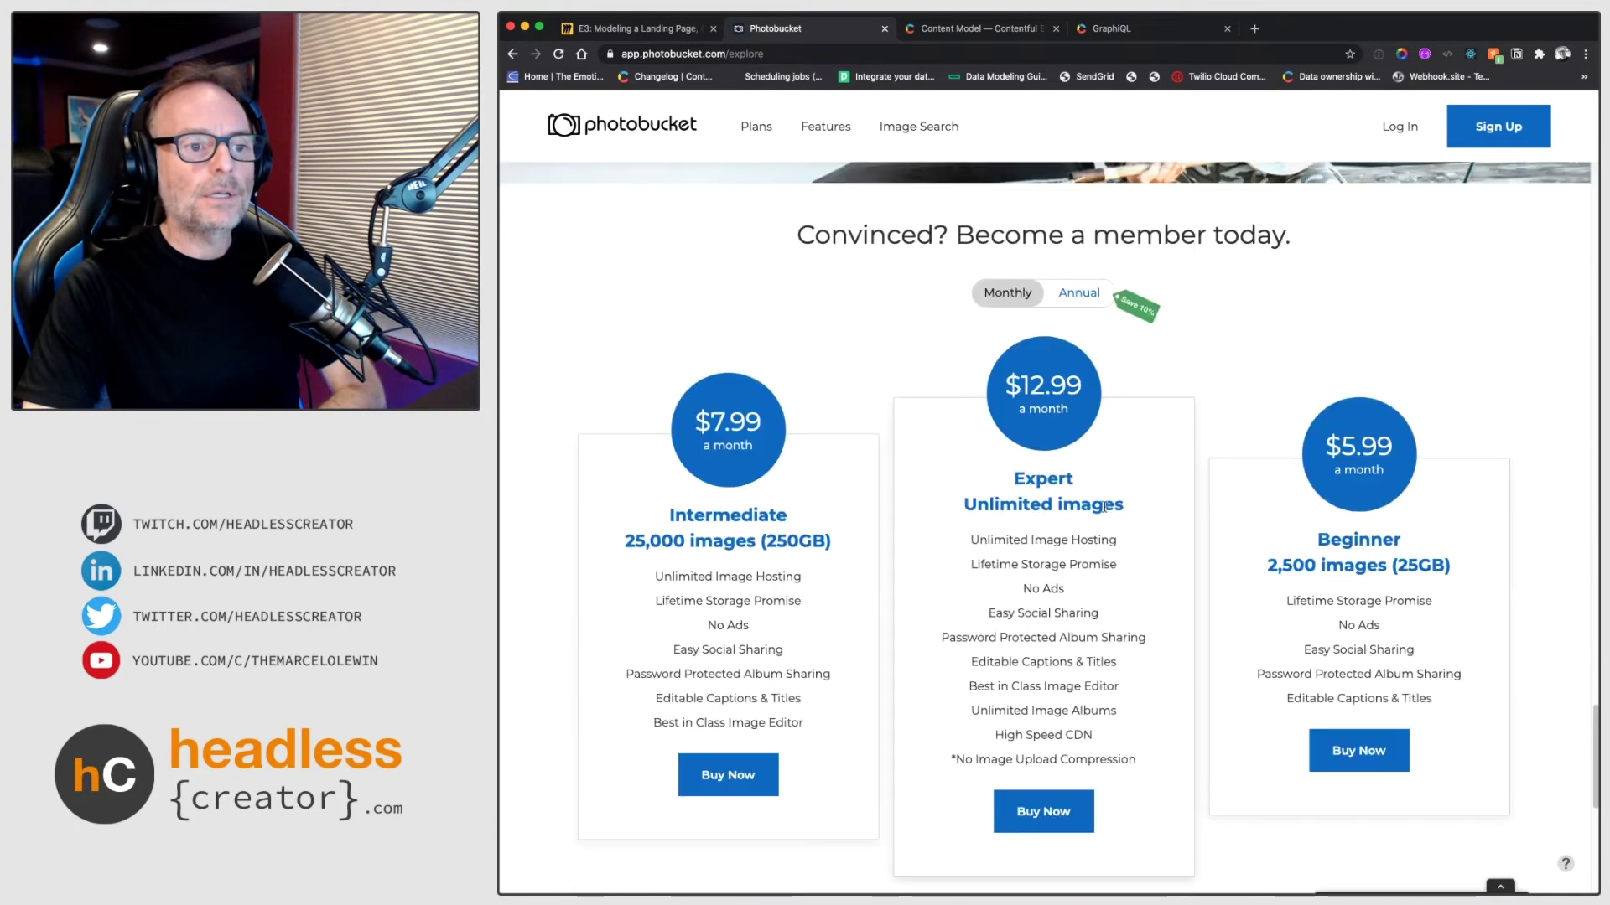
scroll(1203, 618, down, 3)
scroll(1205, 621, down, 3)
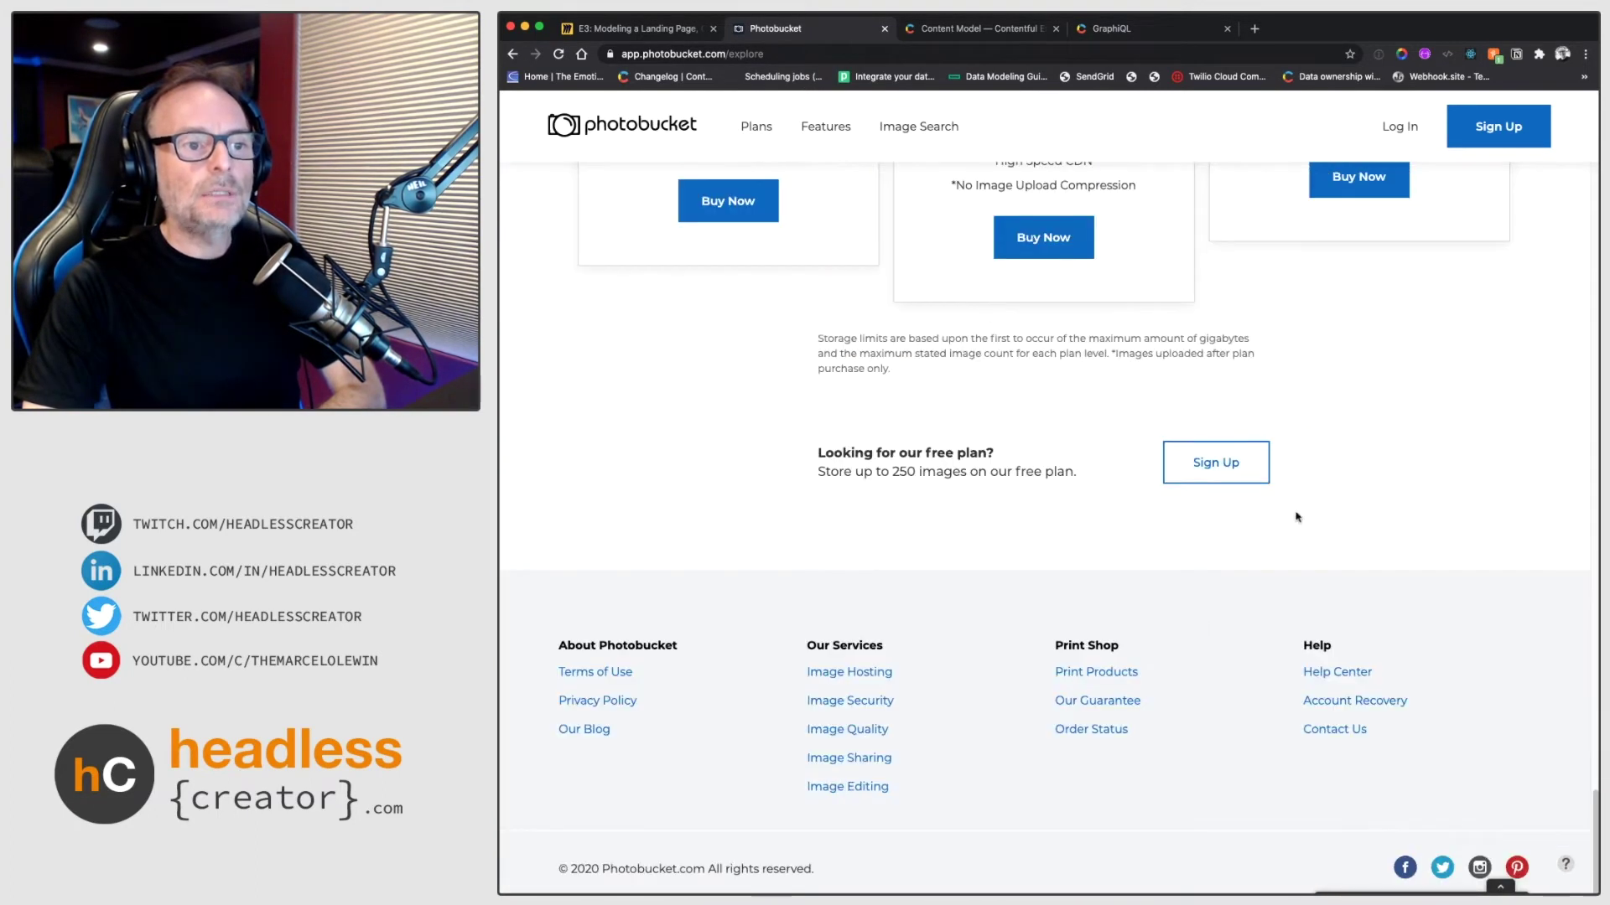
scroll(1304, 424, up, 10)
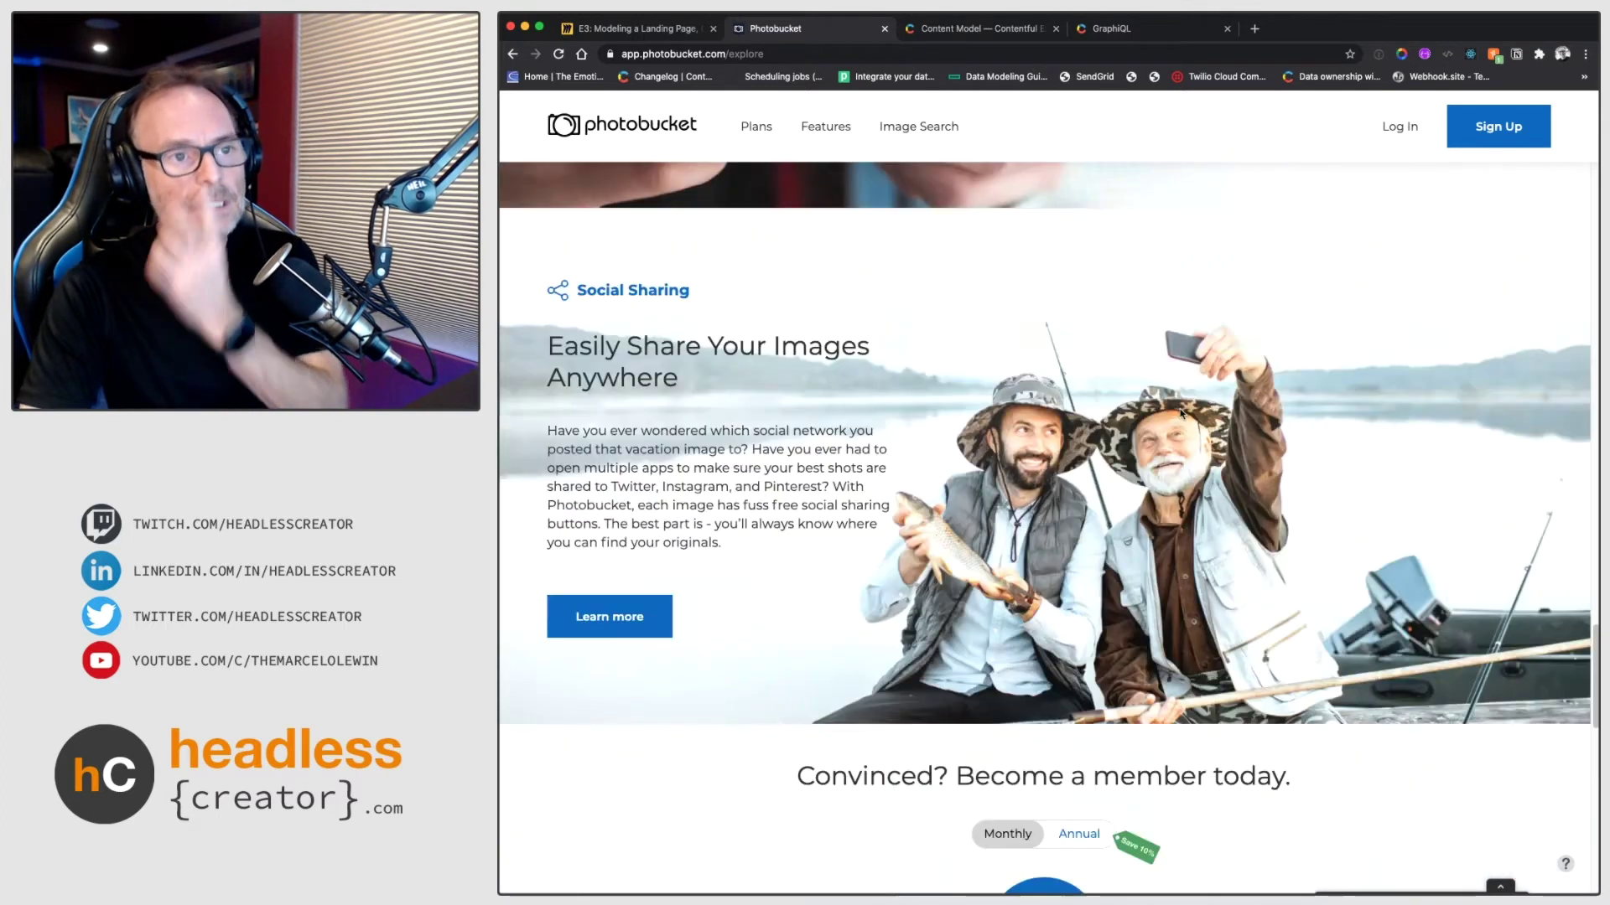
scroll(1182, 413, up, 10)
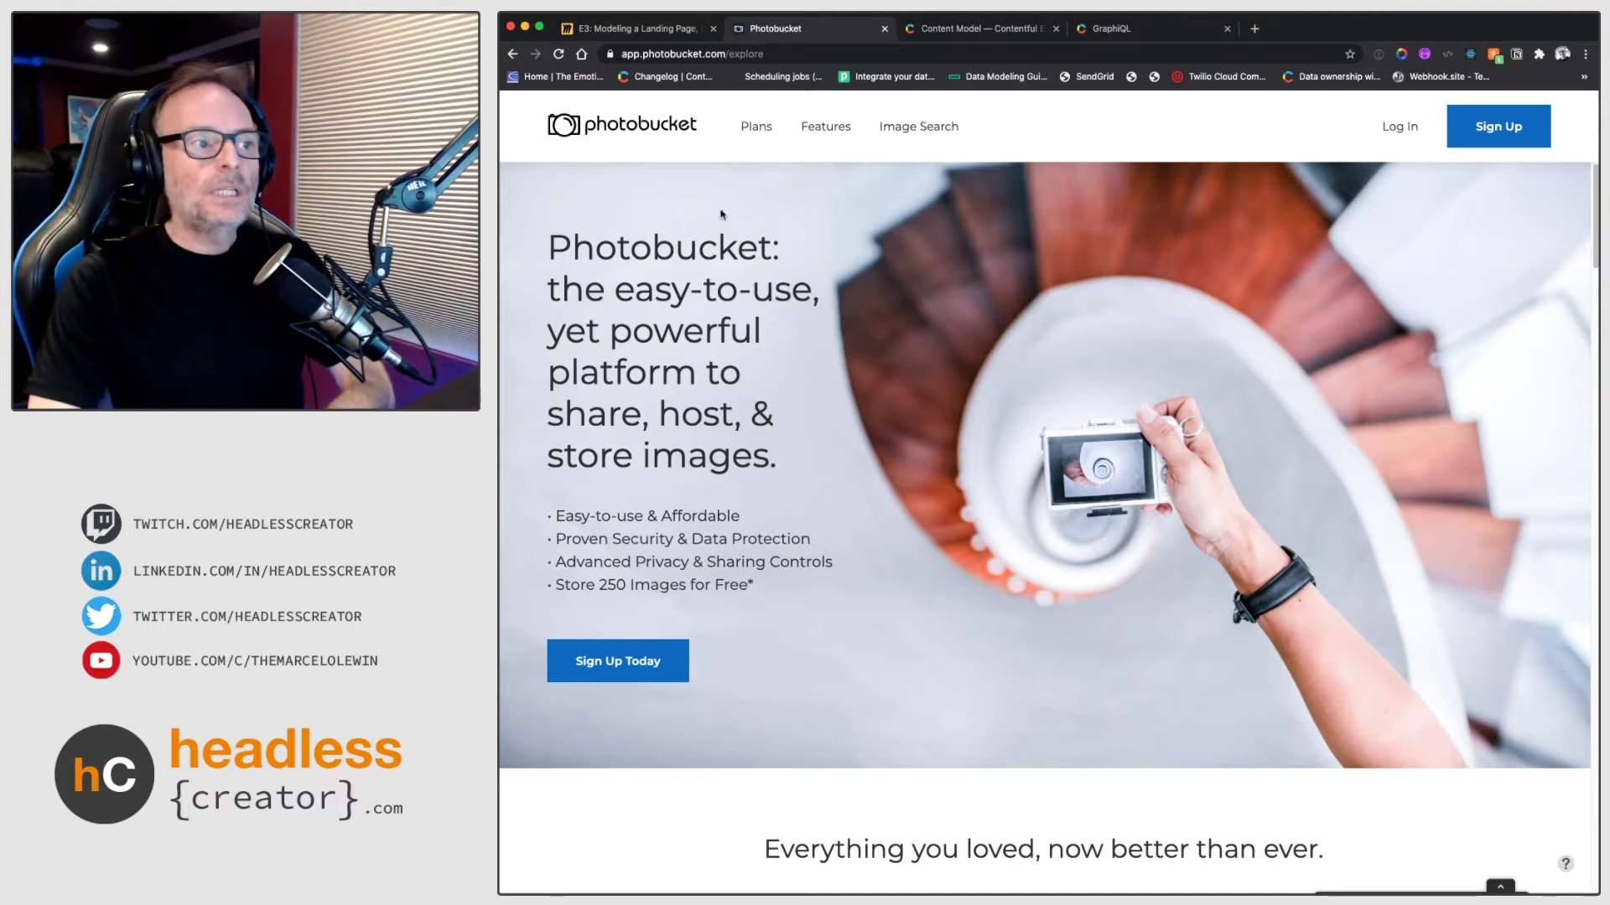
scroll(1437, 608, down, 6)
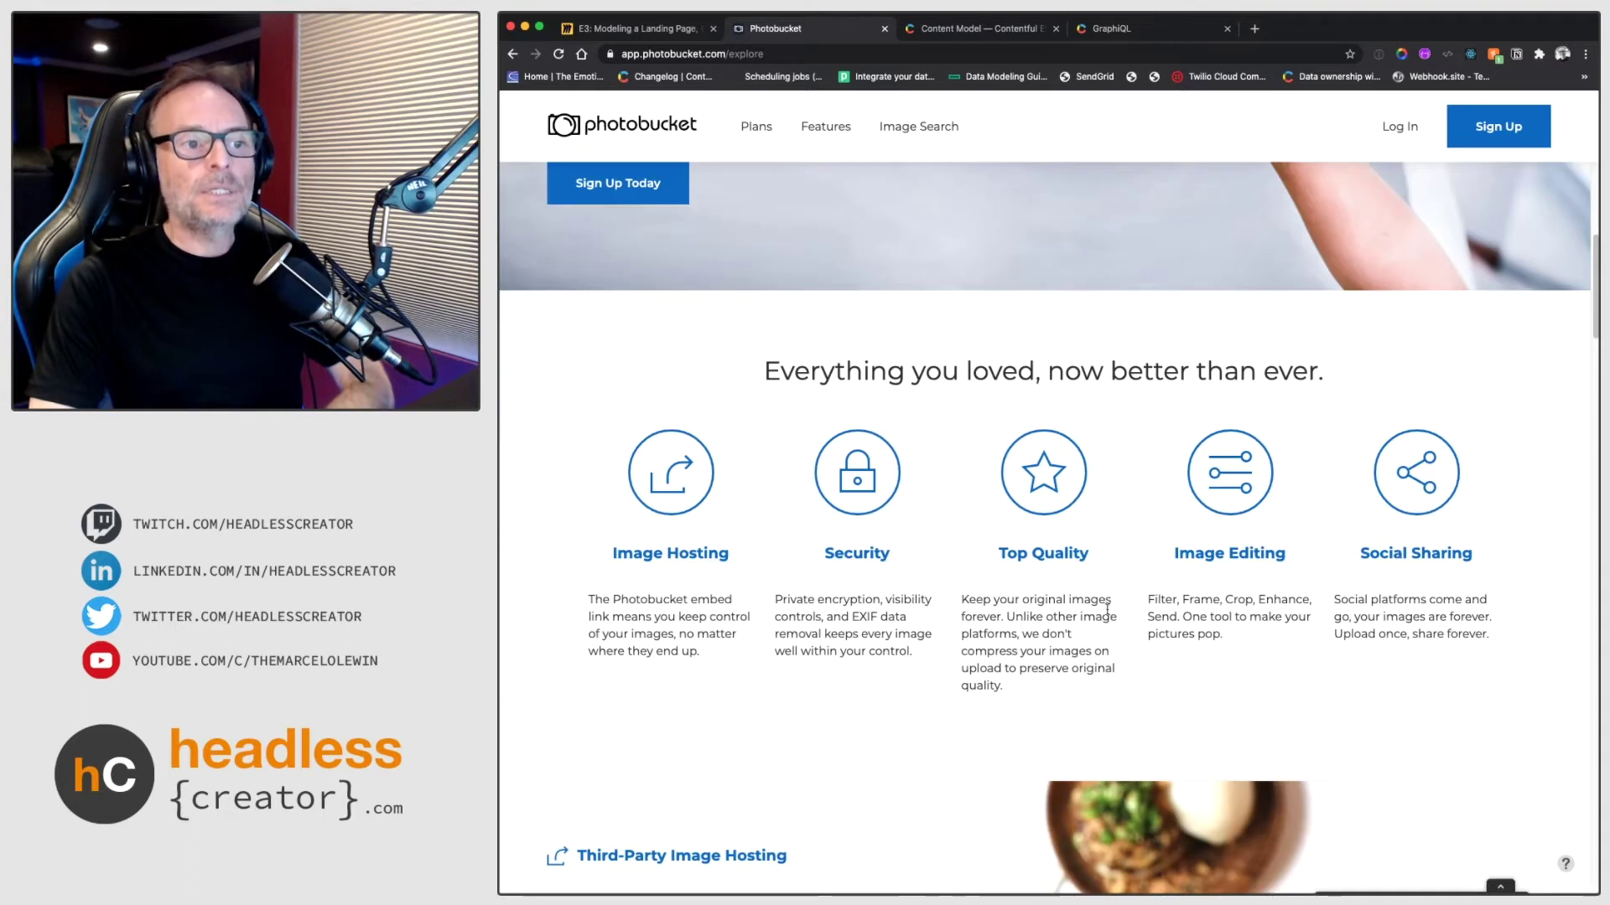
scroll(1107, 609, down, 7)
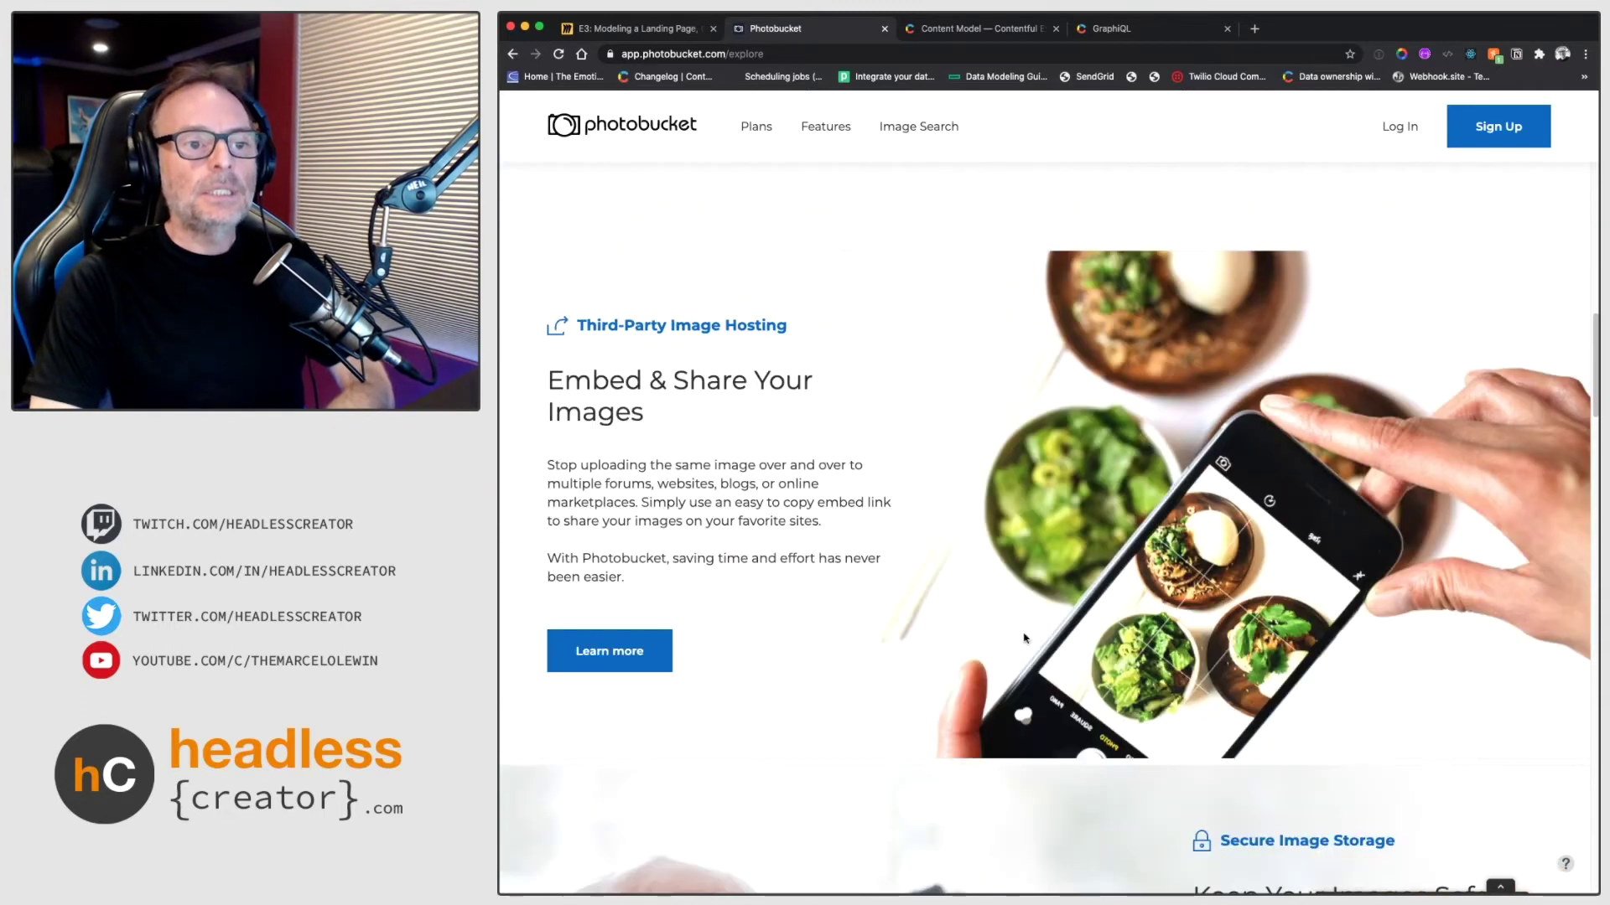
scroll(1024, 639, up, 13)
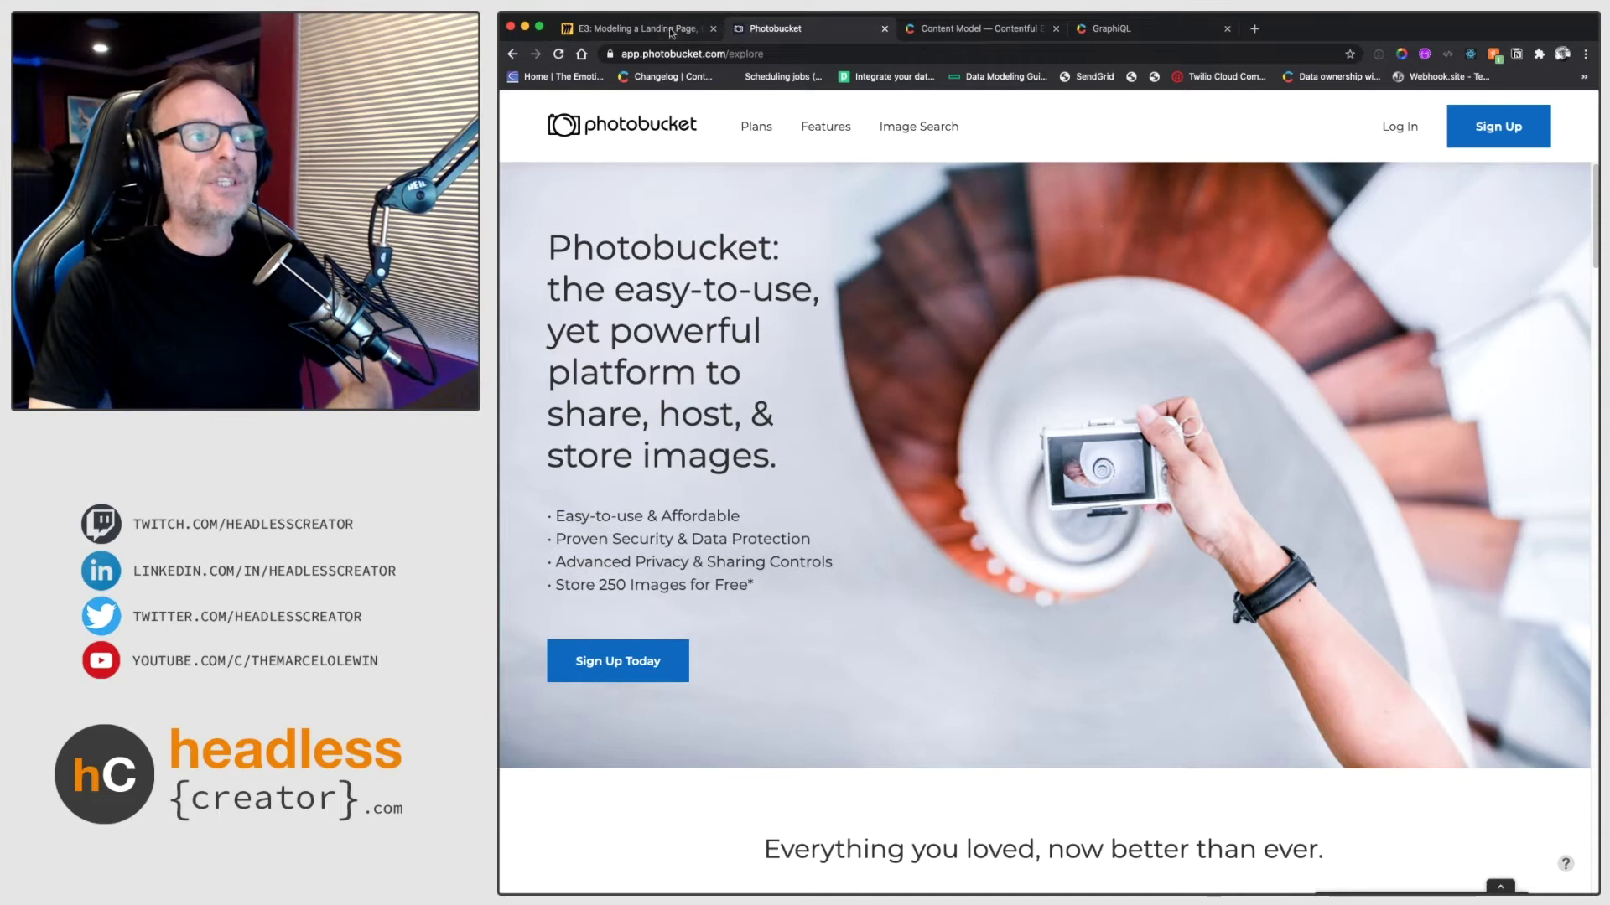
Switch to the 'E3: Modeling a Landing Page' board and select, then deselect, its empty grey frame
click(664, 32)
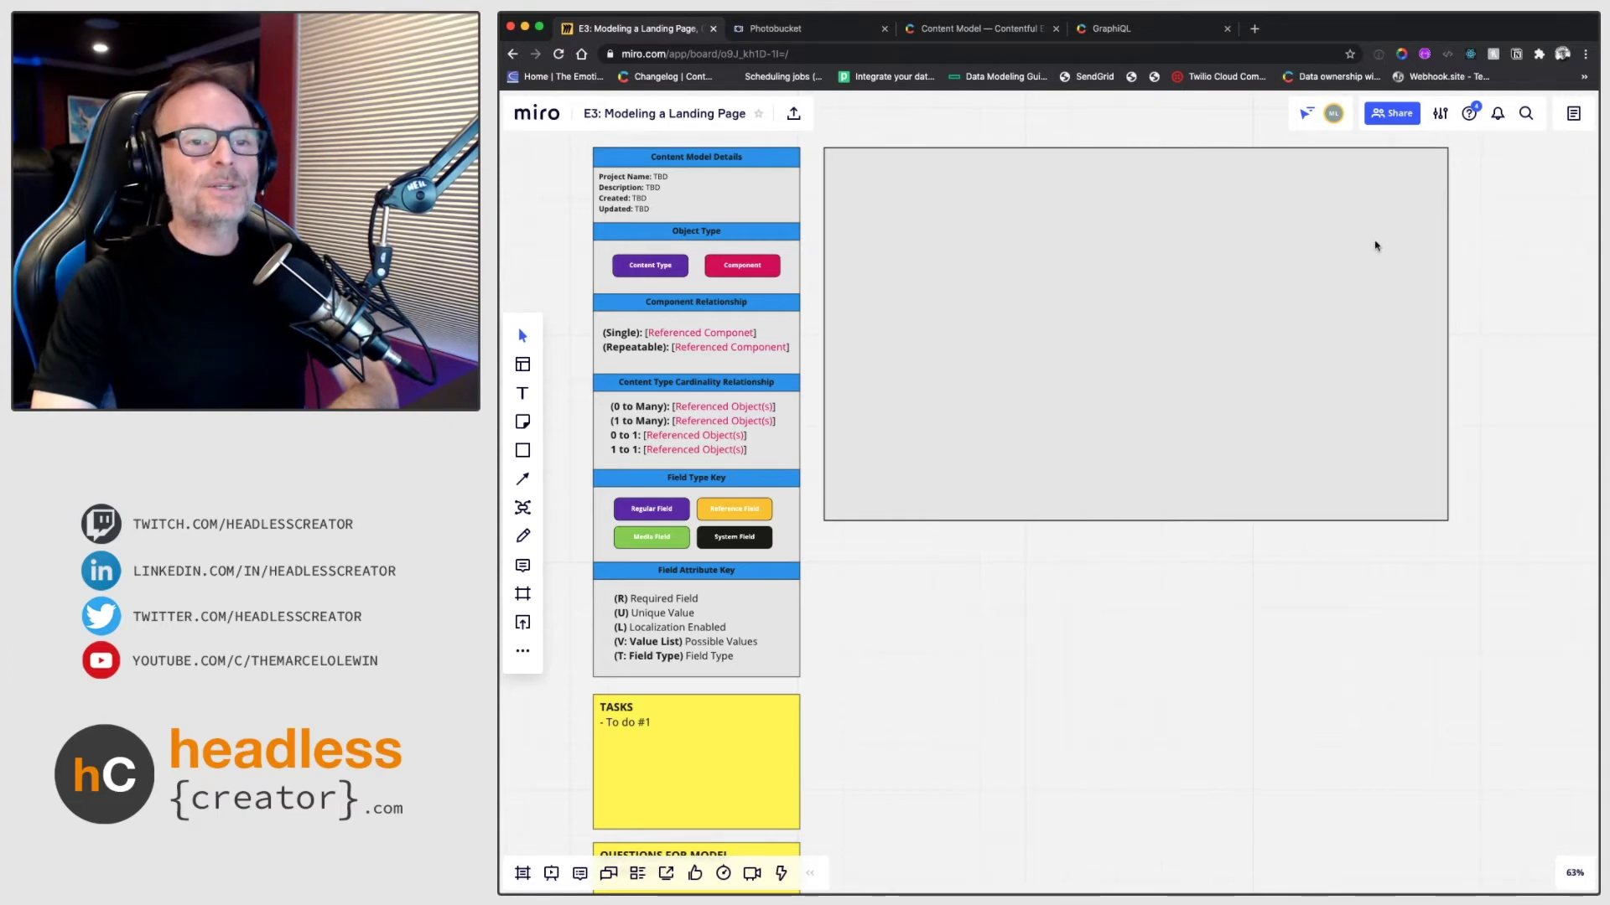
click(1374, 246)
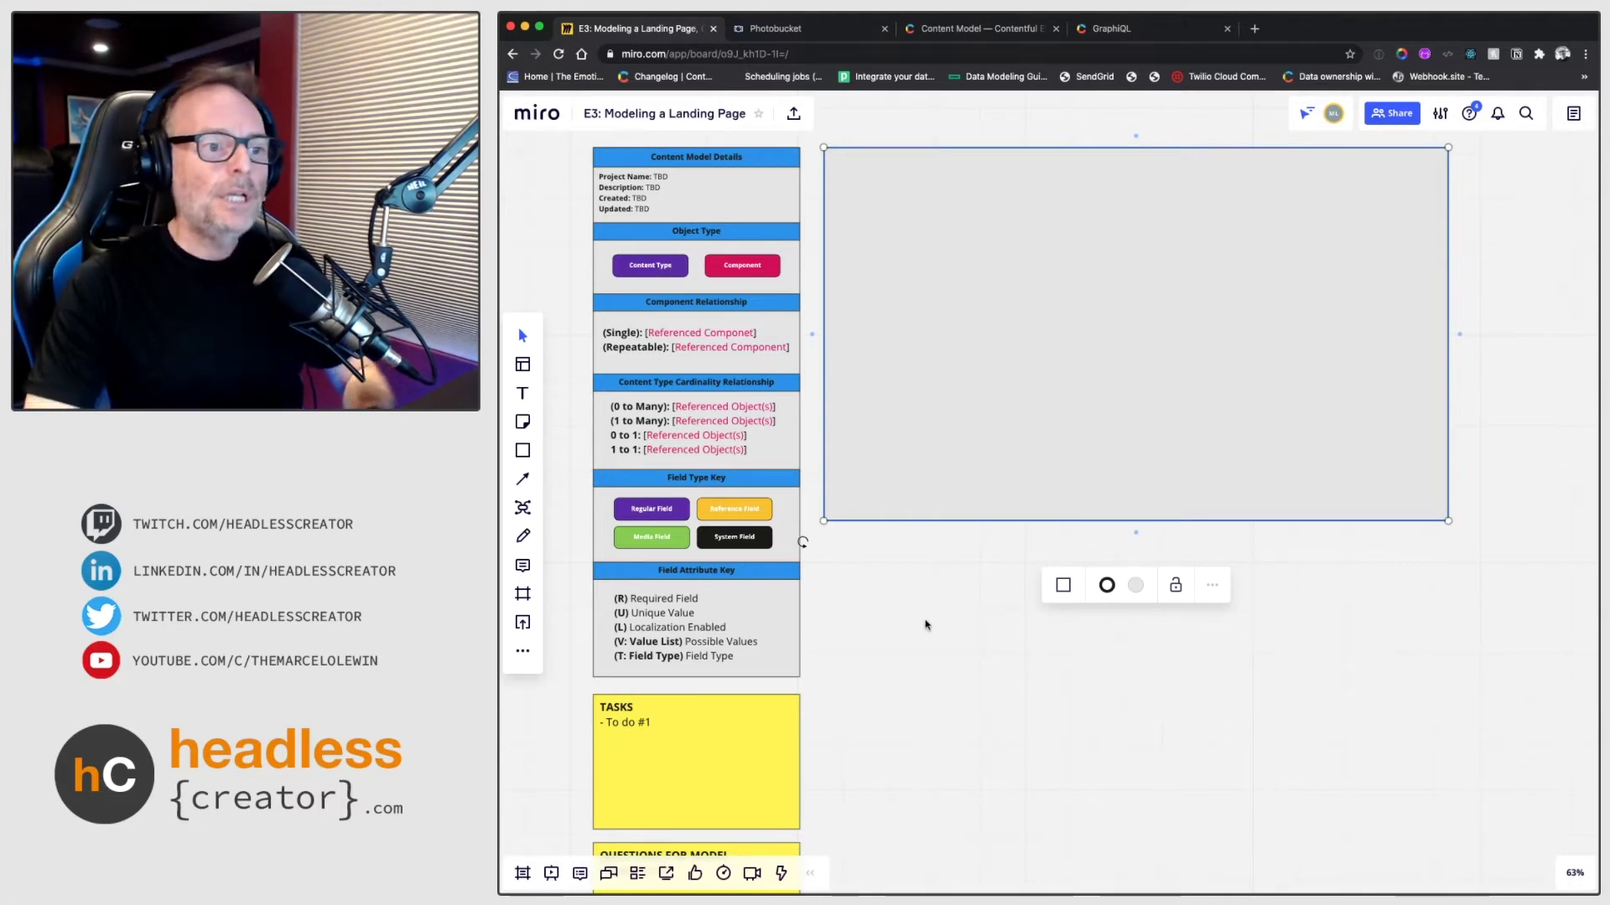
click(940, 619)
Place a mind-map node labelled 'Content Container' near the grey area's top-left
scroll(940, 618, up, 3)
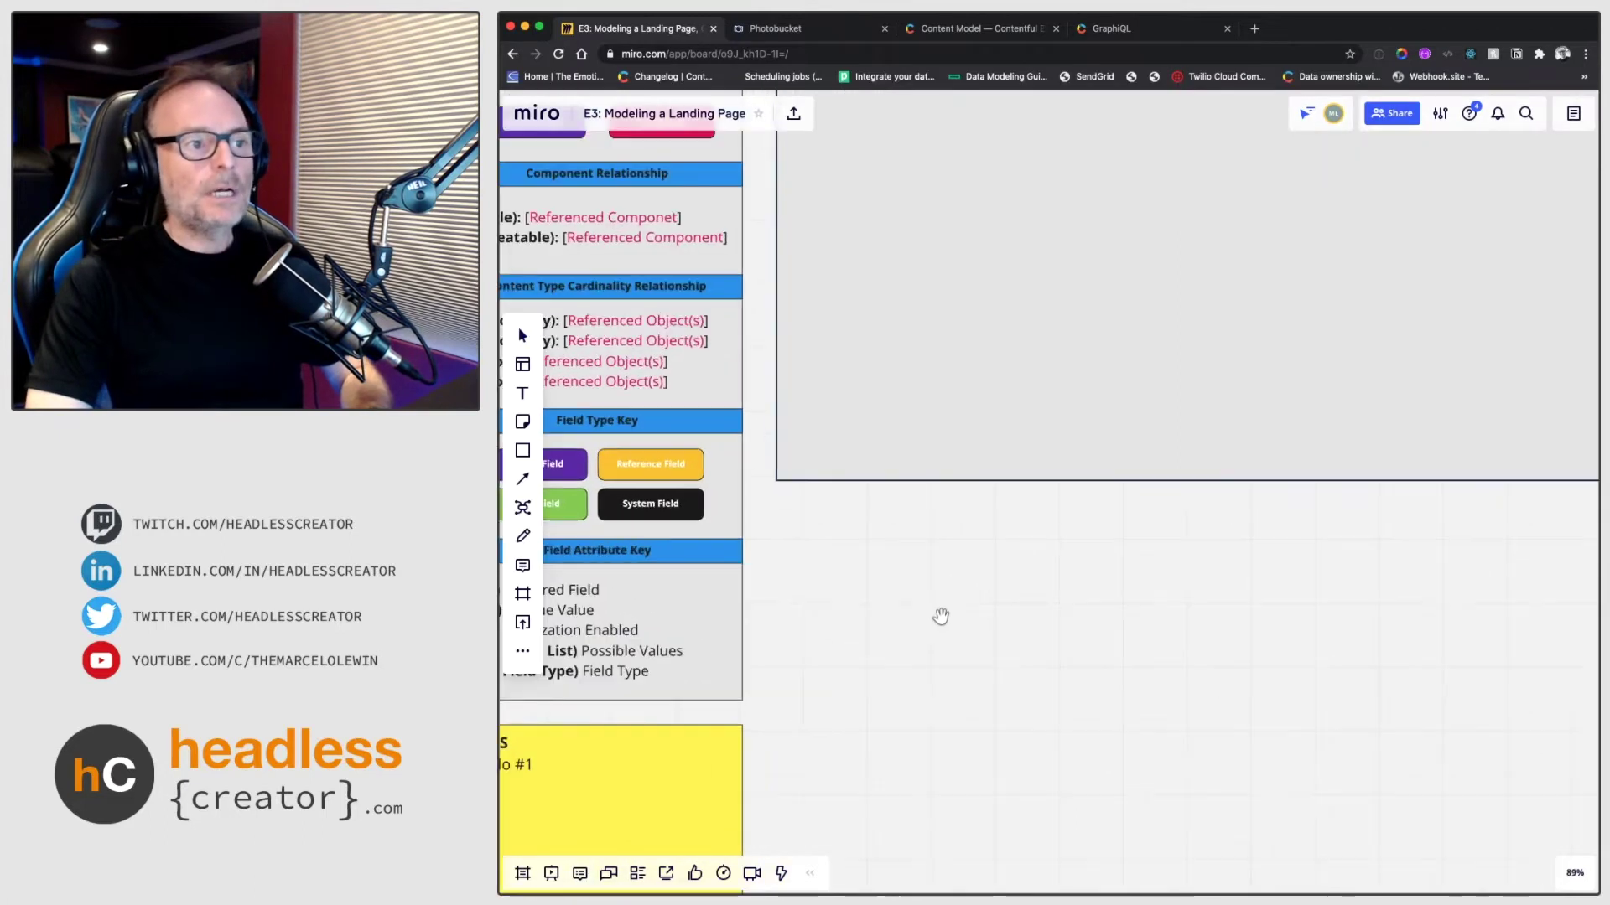
drag(941, 617, 994, 904)
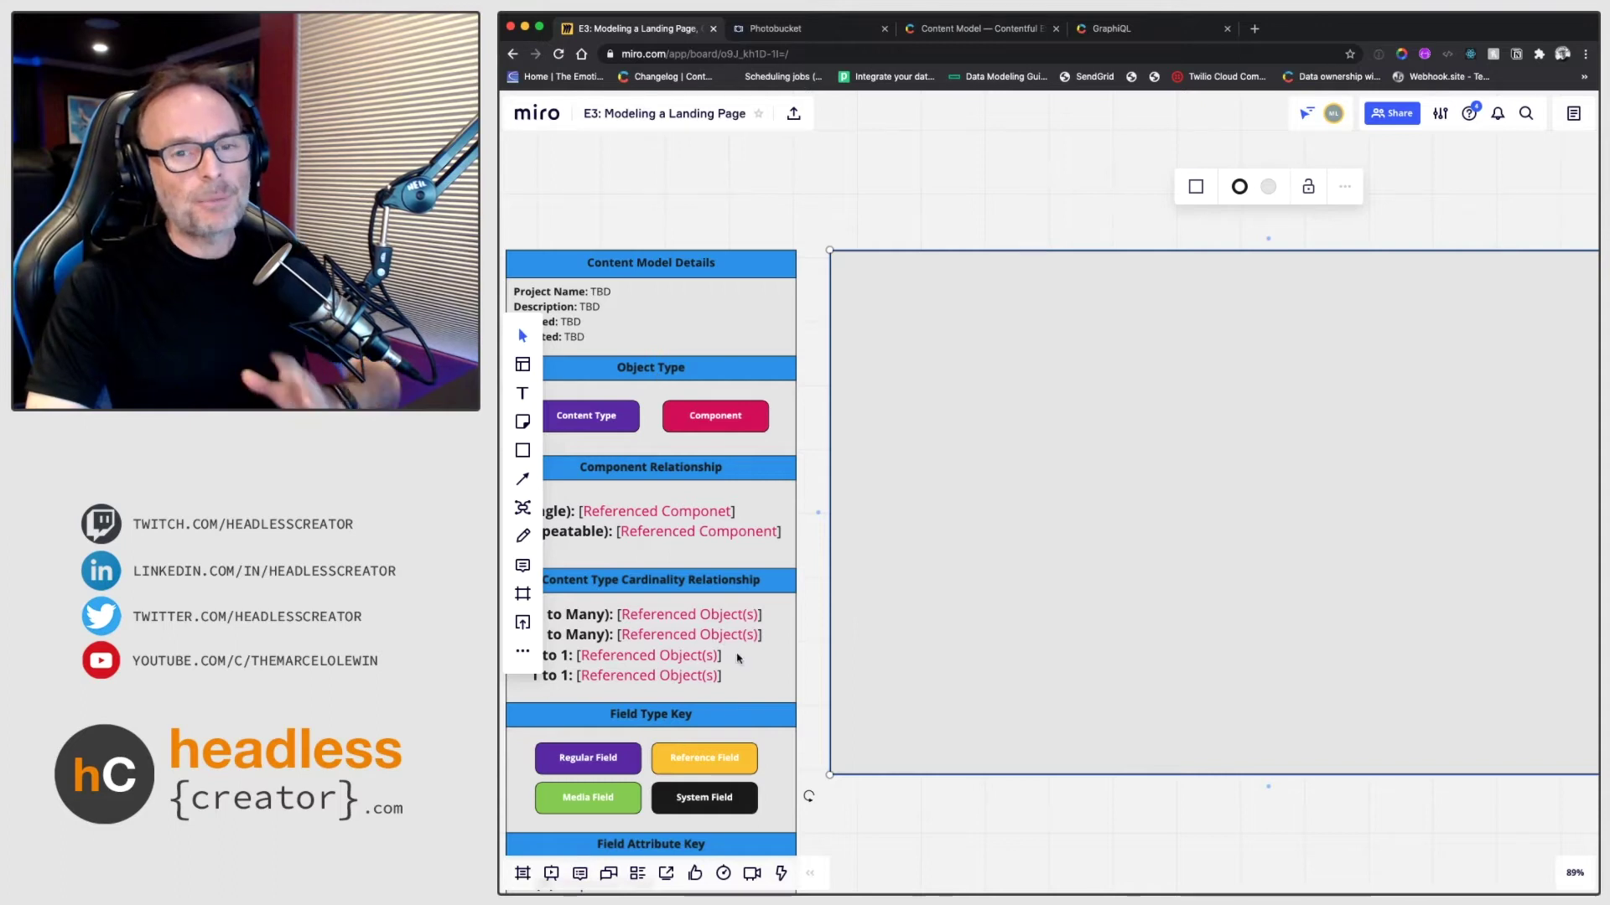
scroll(1128, 836, down, 2)
scroll(1127, 836, right, 2)
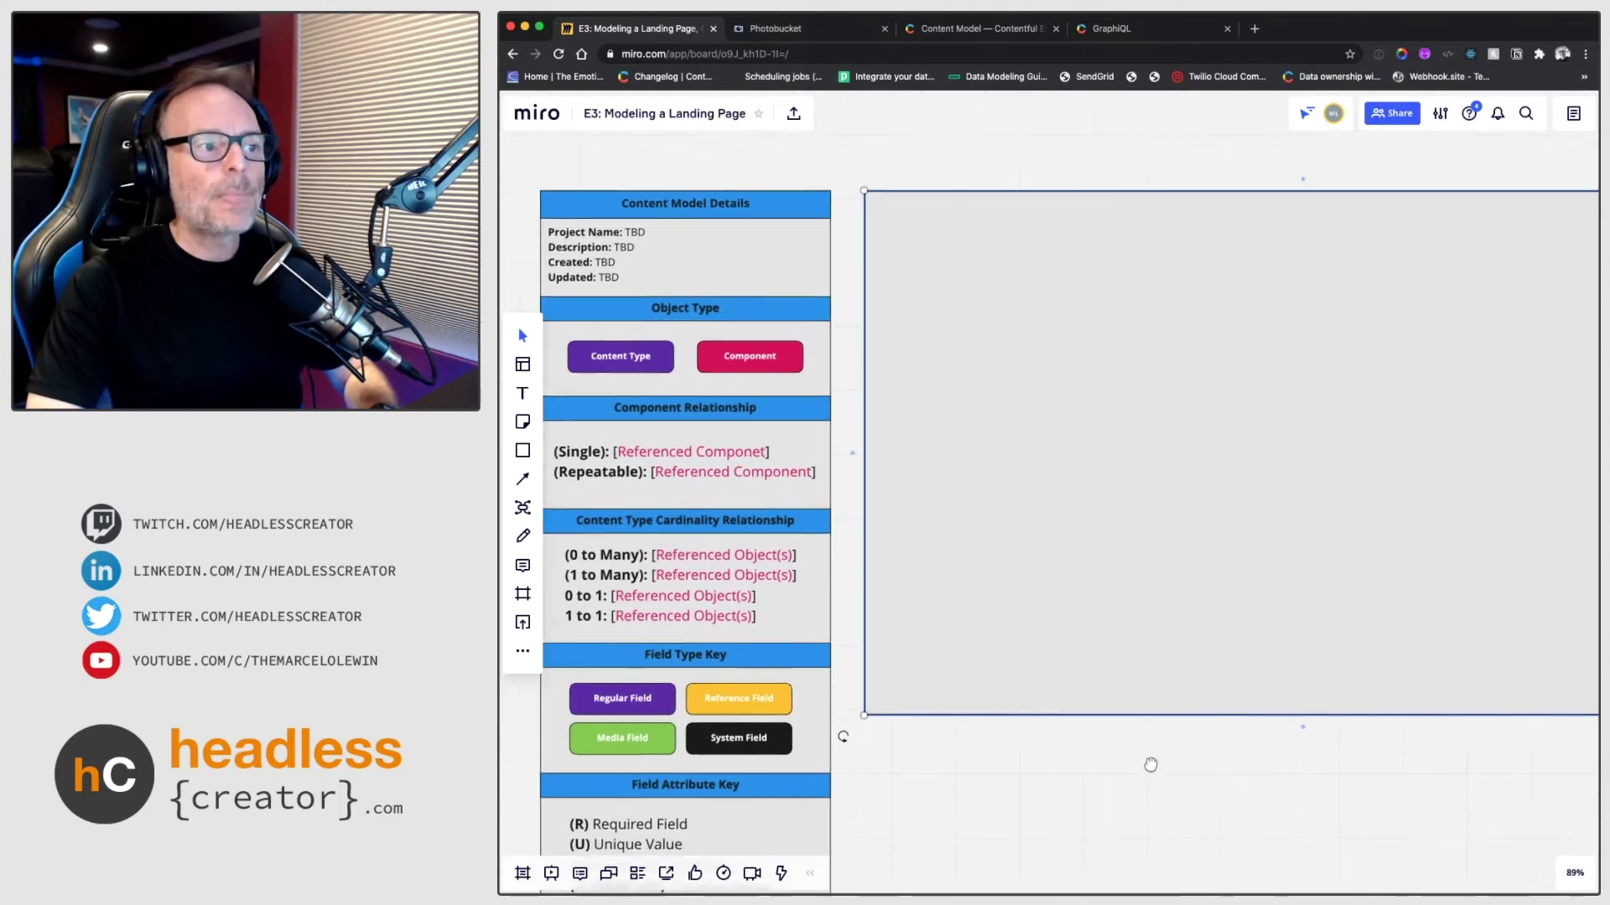
click(522, 507)
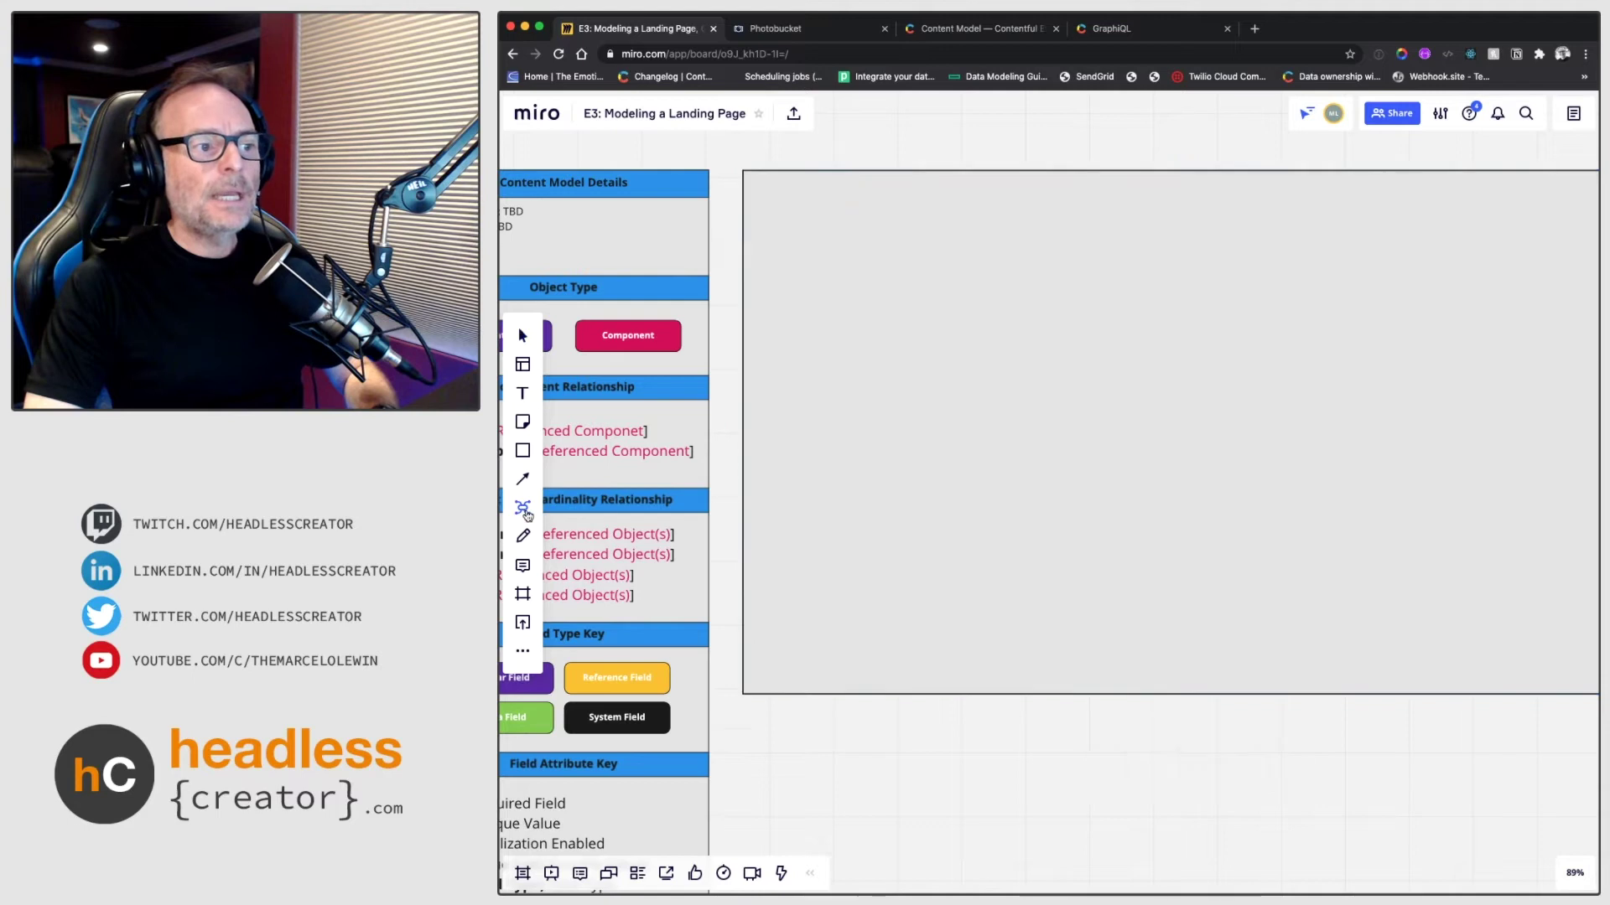
click(852, 263)
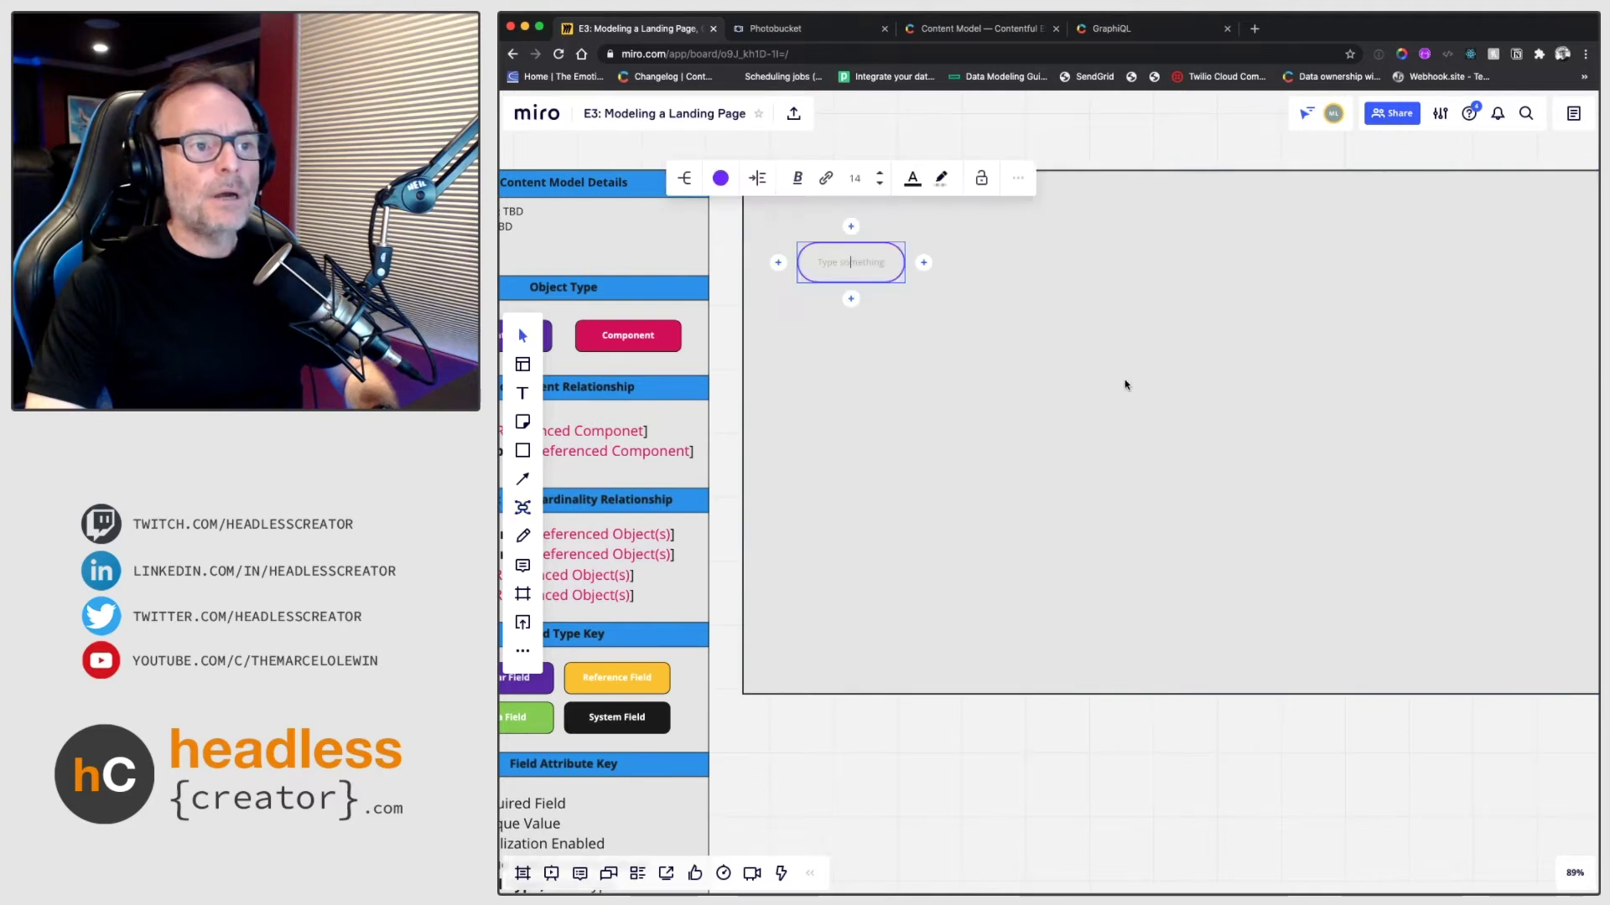
text(Content)
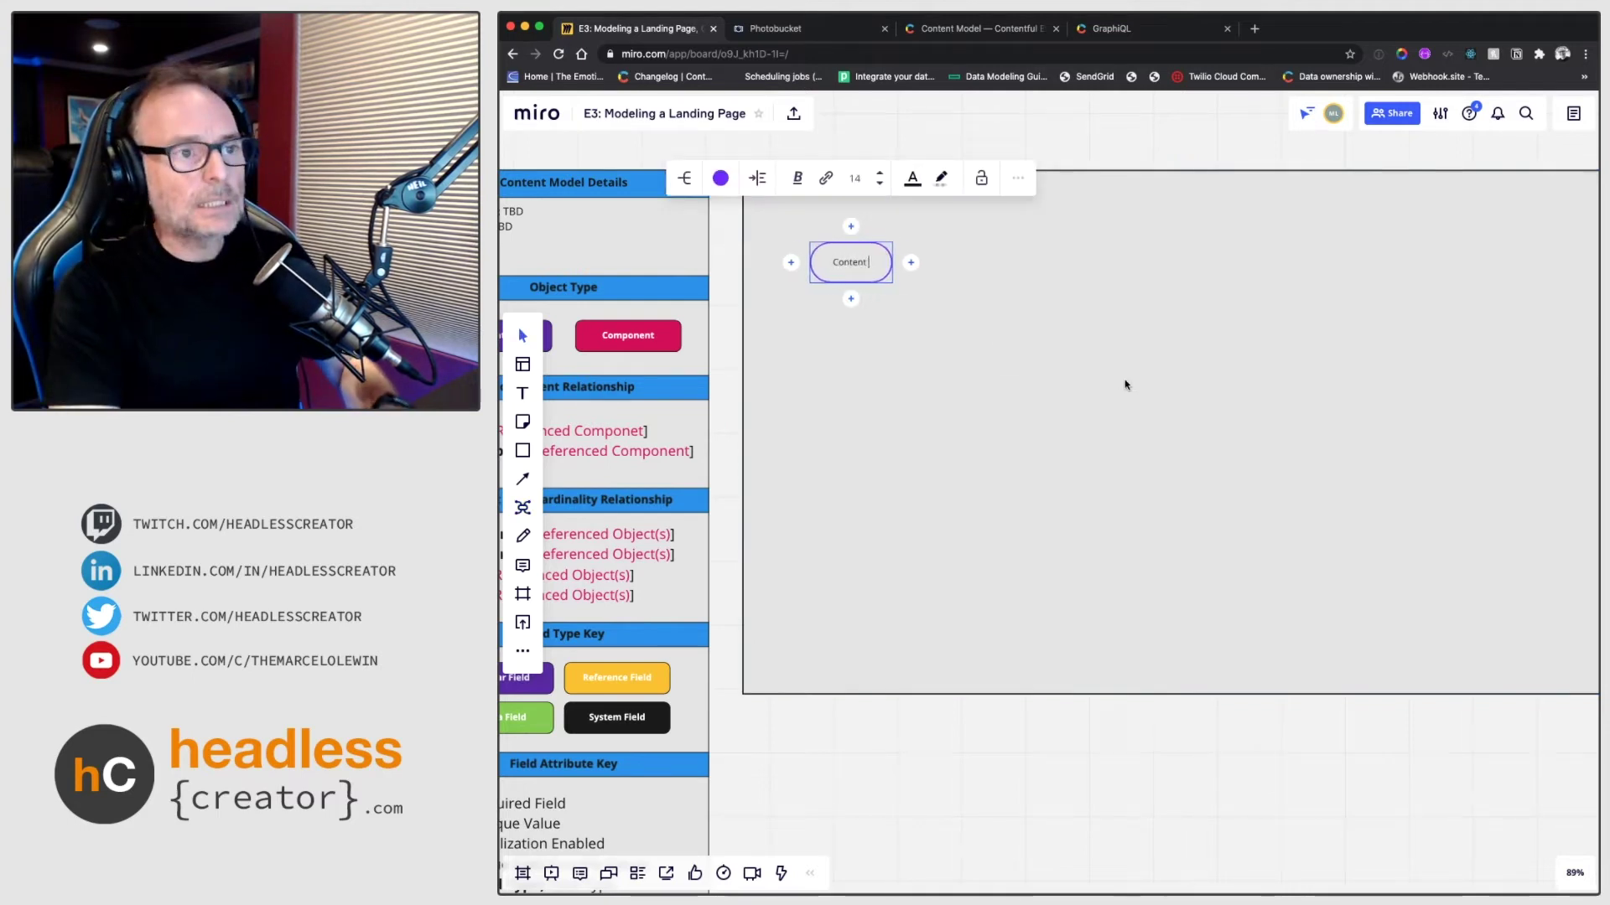
text( Container)
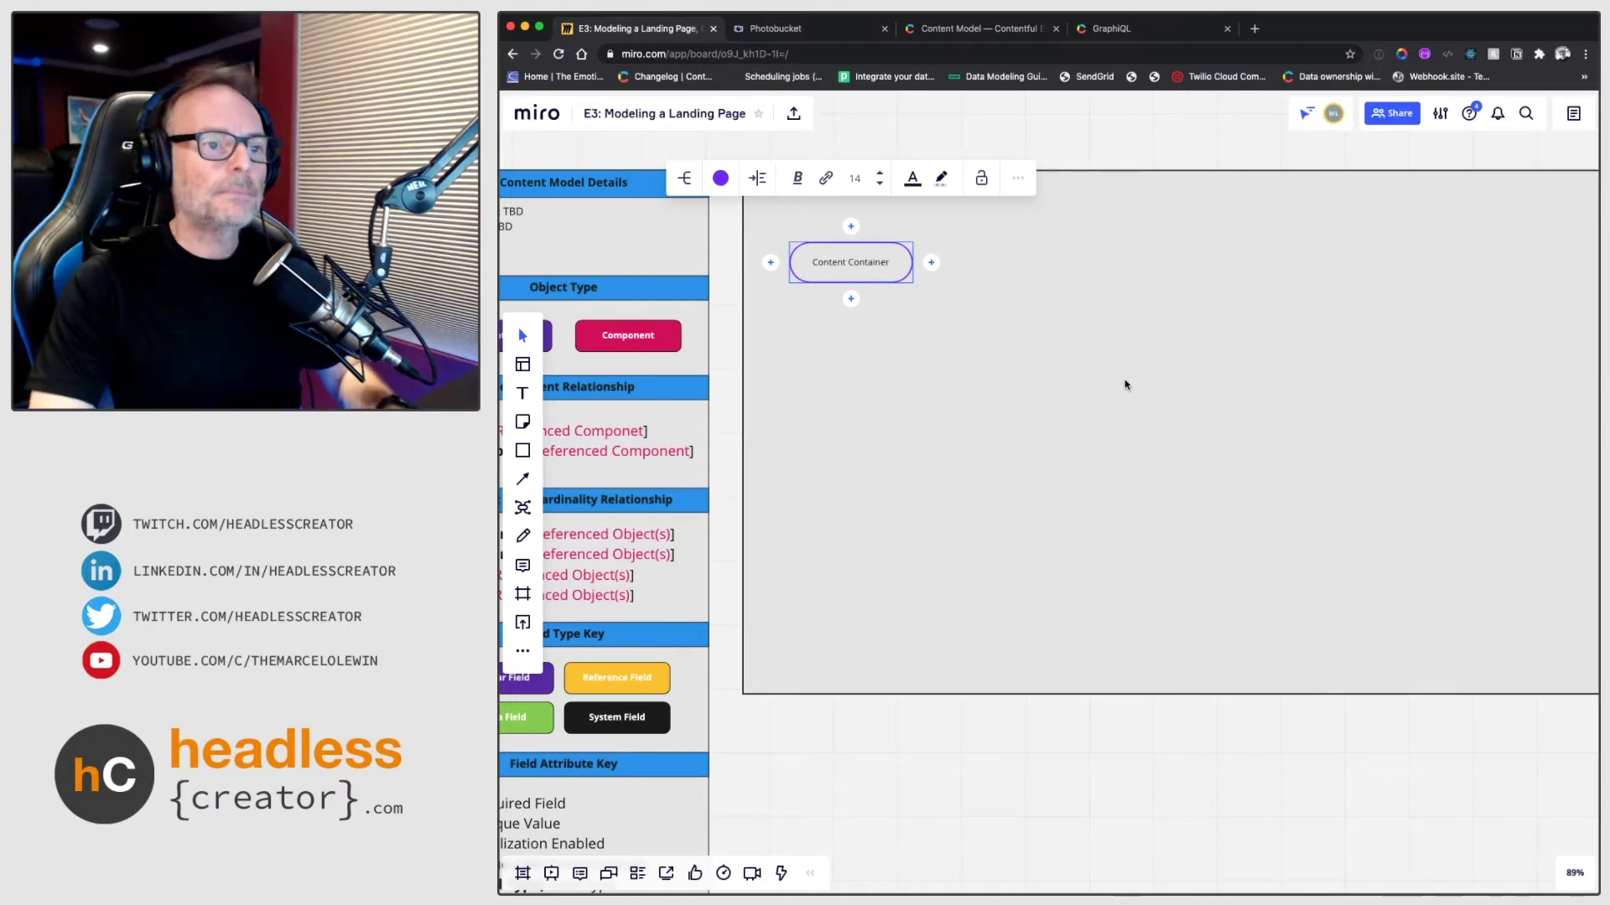
Branch 'Internal Name' and 'External Name' child nodes from Content Container
key(Tab)
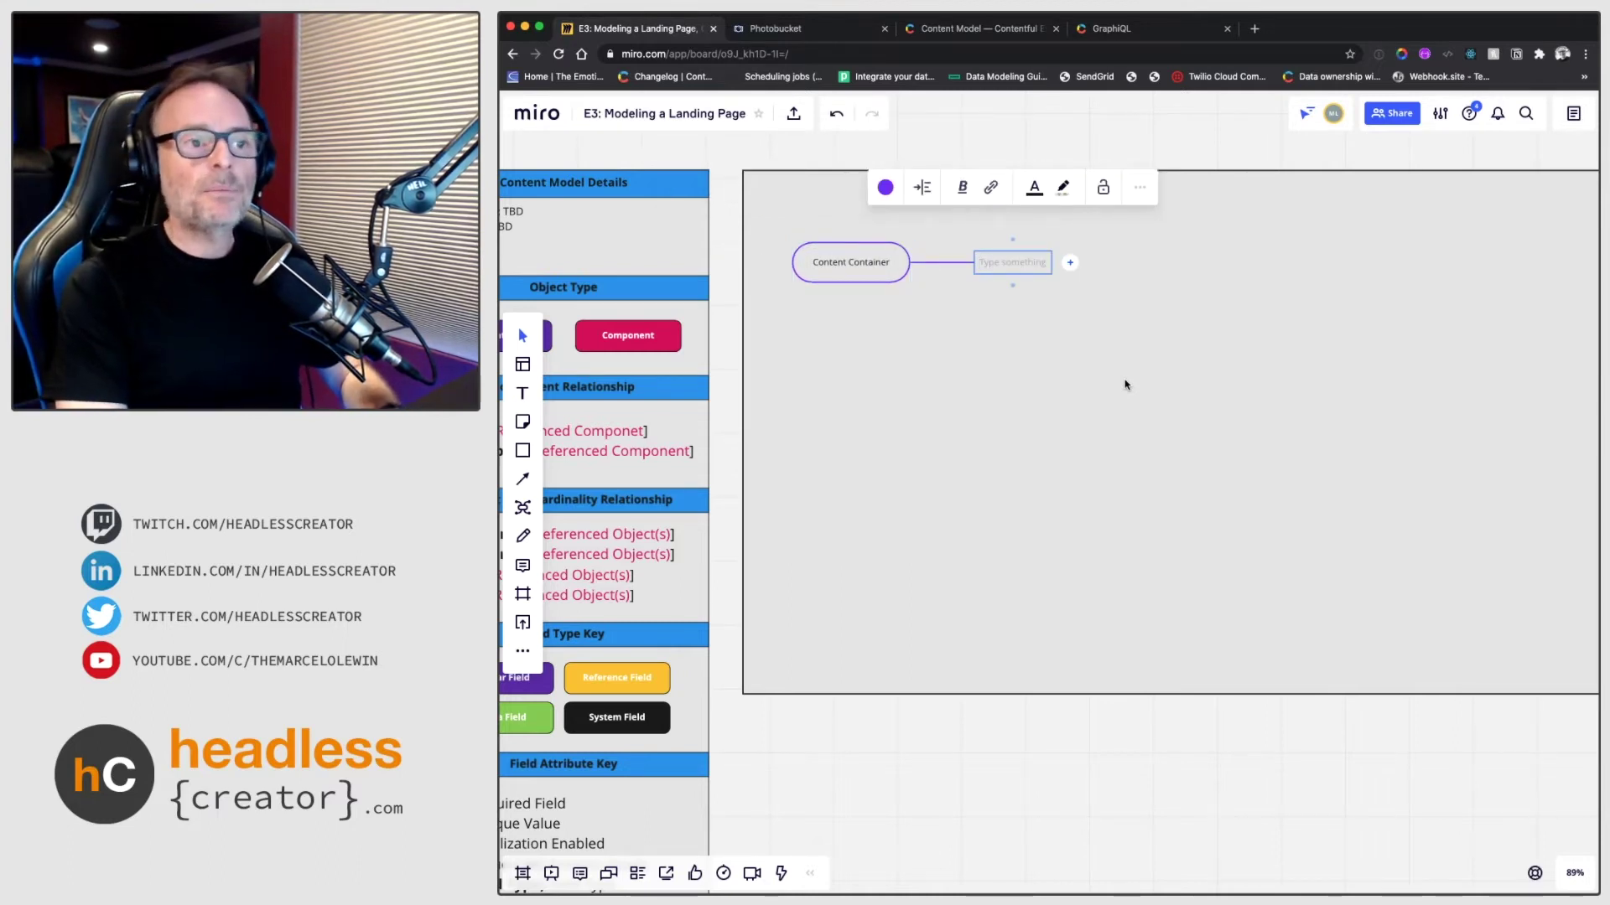
text(Internal)
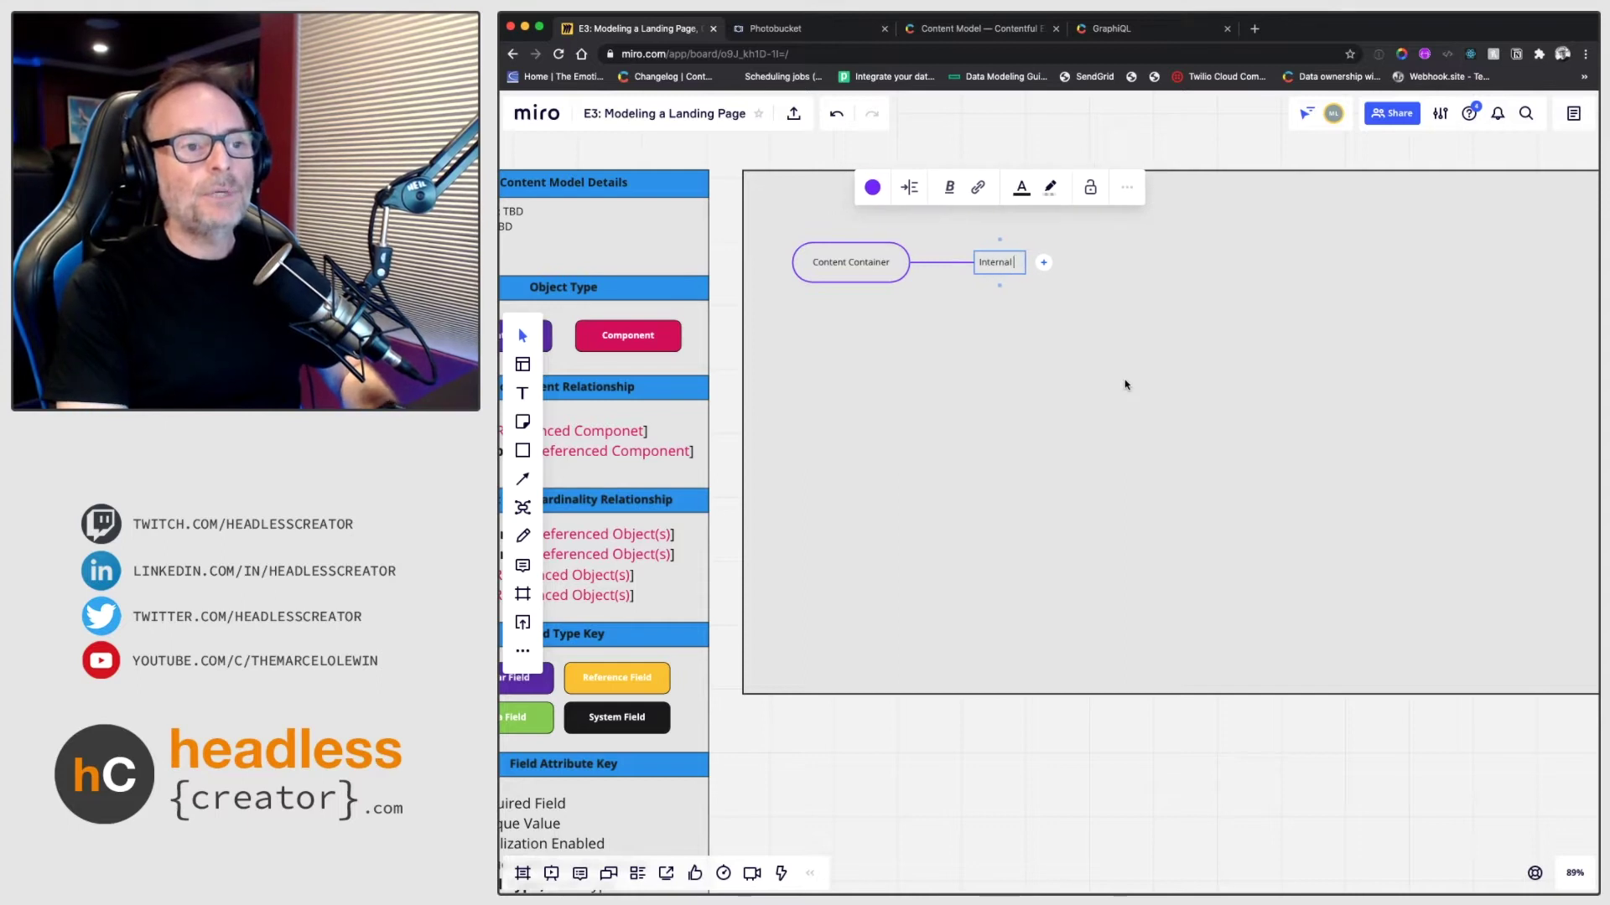
text( Name)
key(Return)
text(External Name)
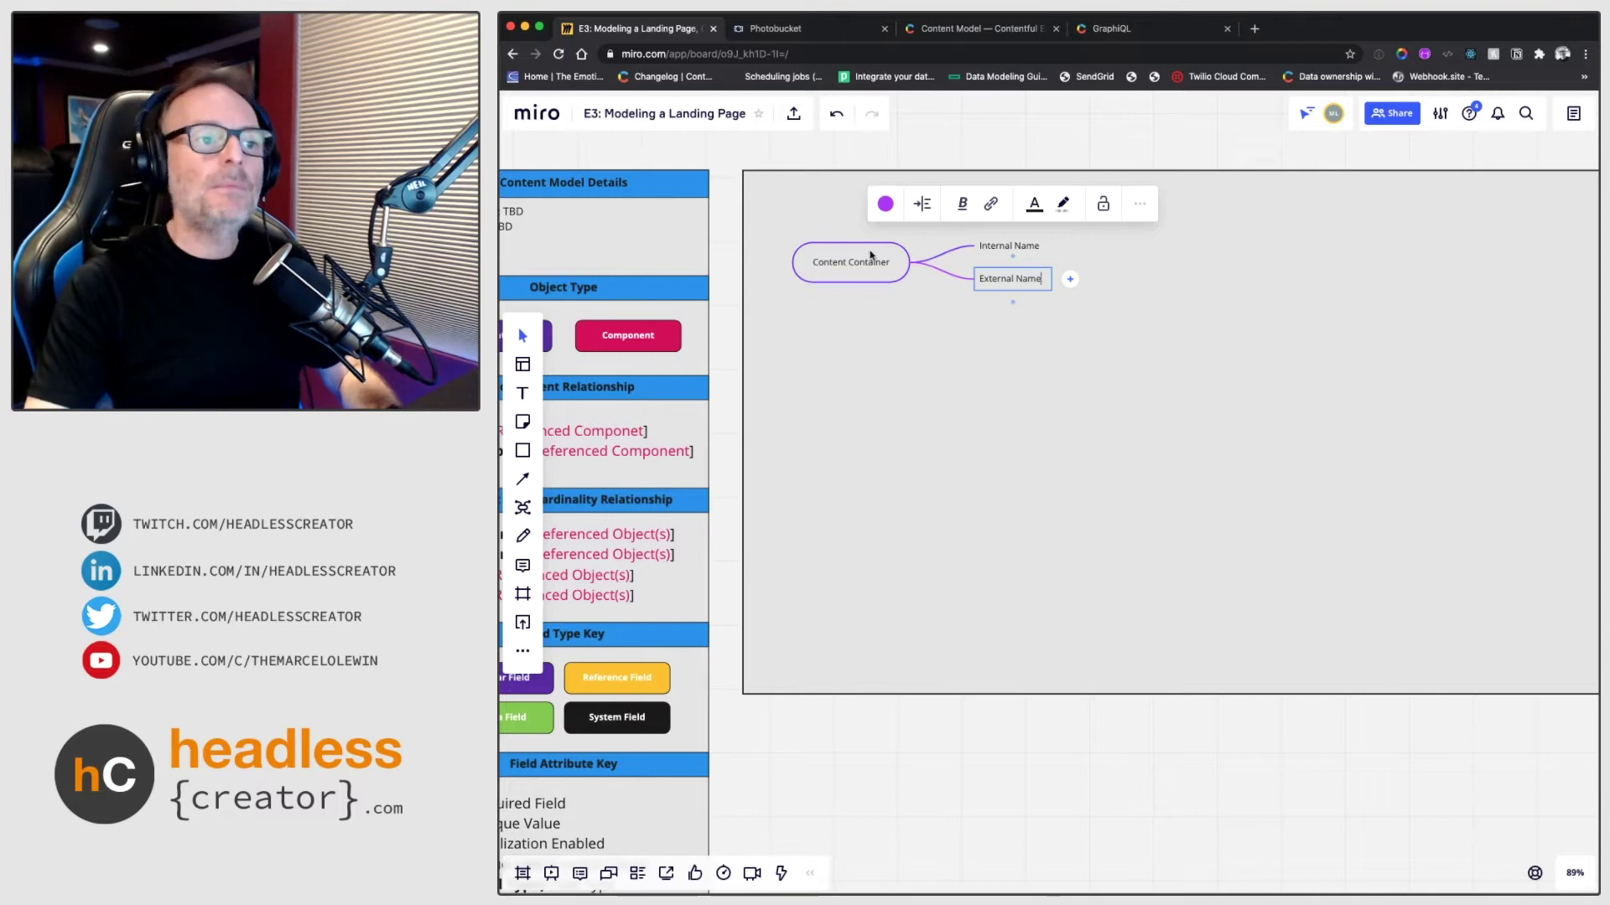
click(872, 265)
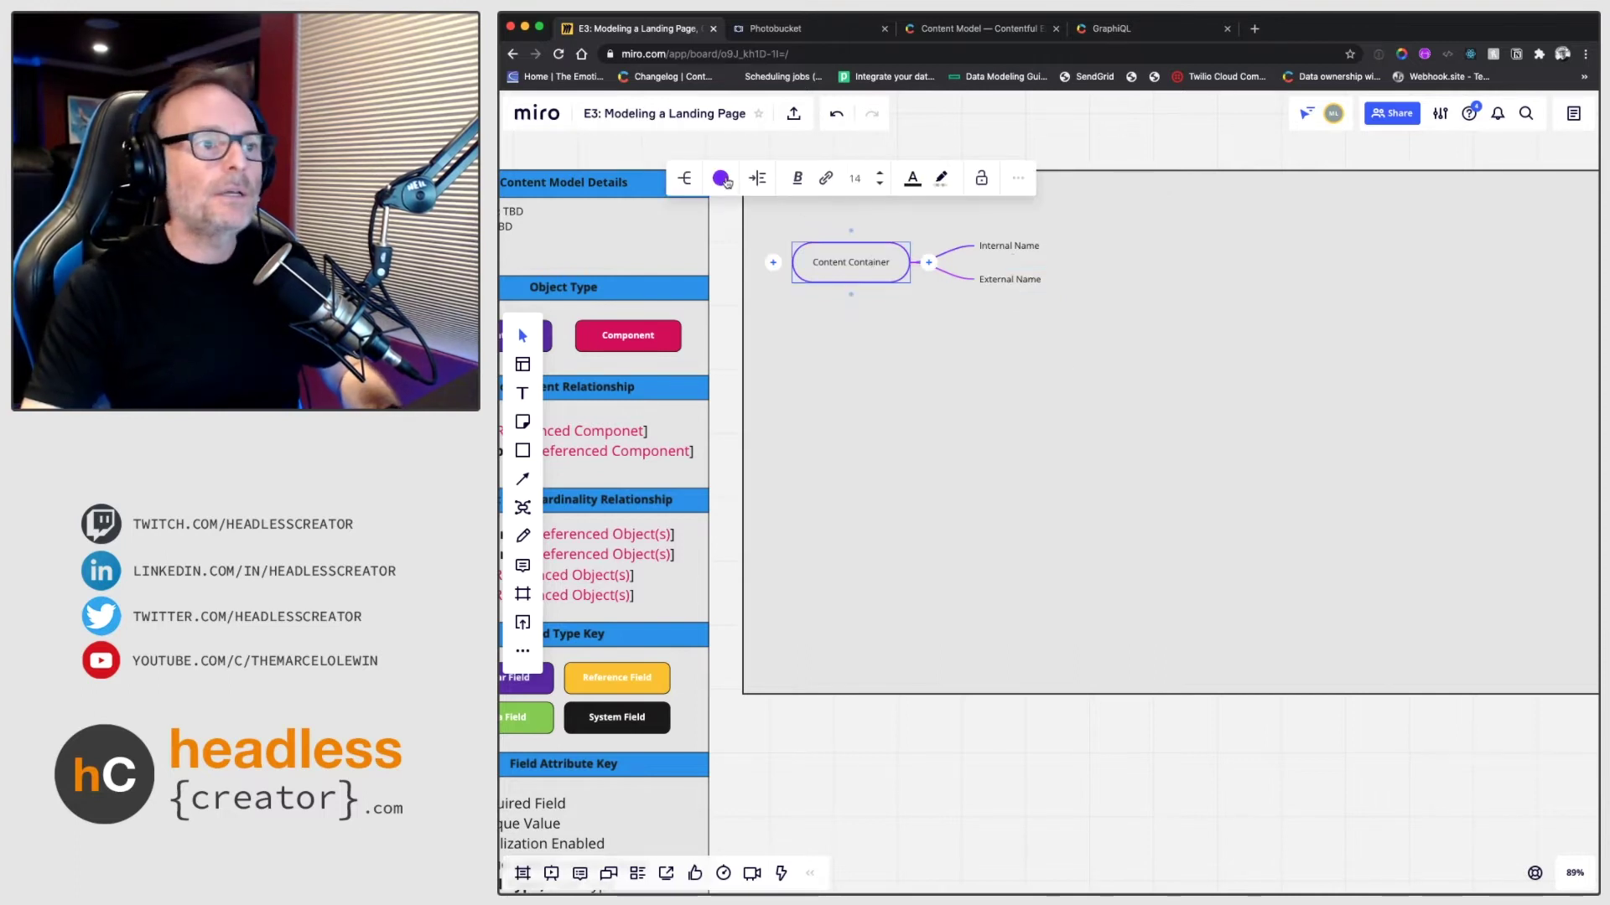